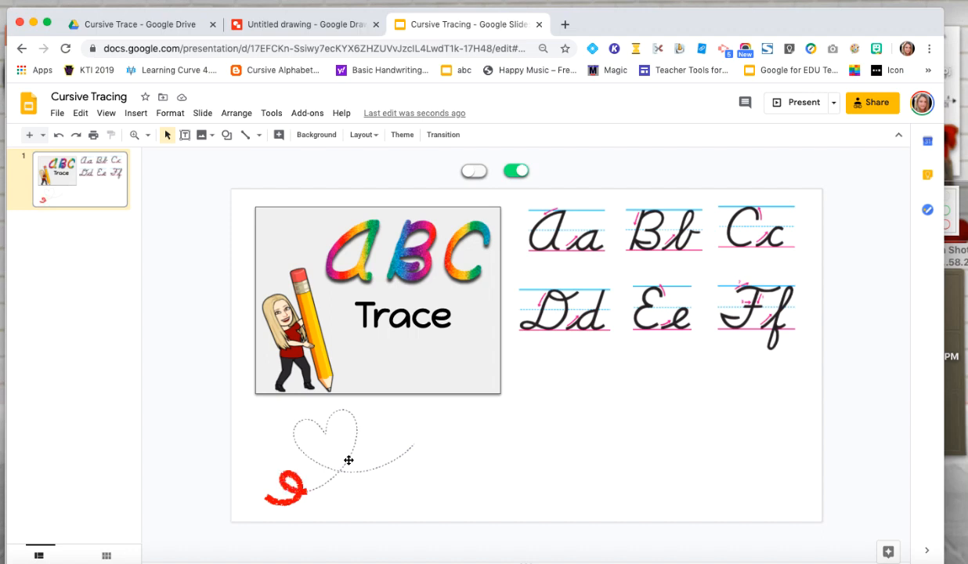
Delete the red heart-shaped tracing graphic below the grey box.
left_click(349, 461)
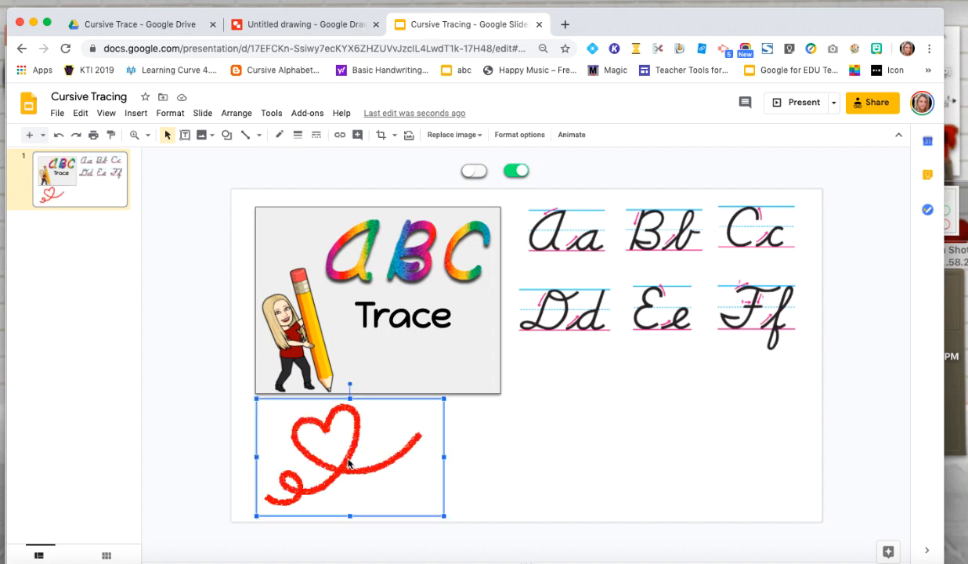
key("BackSpace")
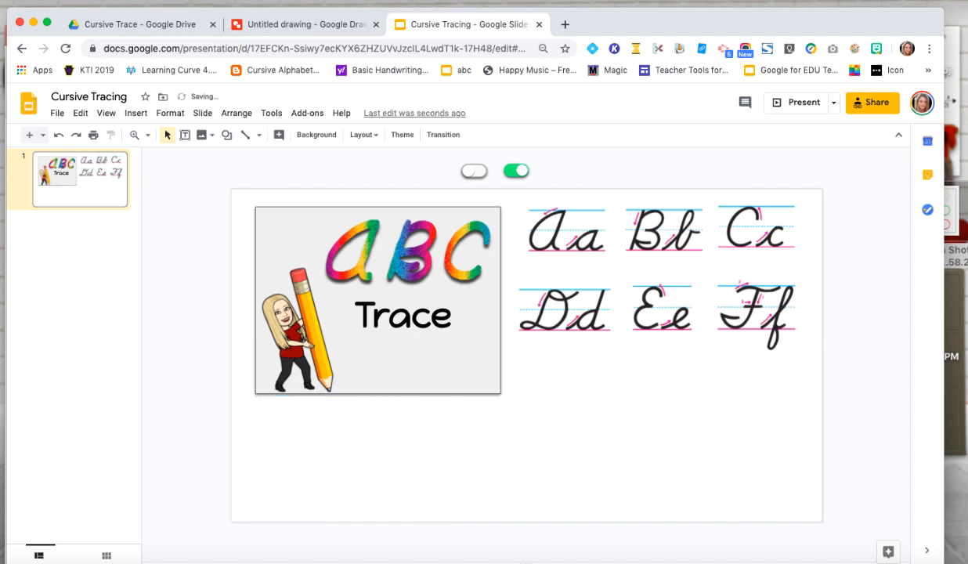
left_click(473, 172)
left_click(505, 173)
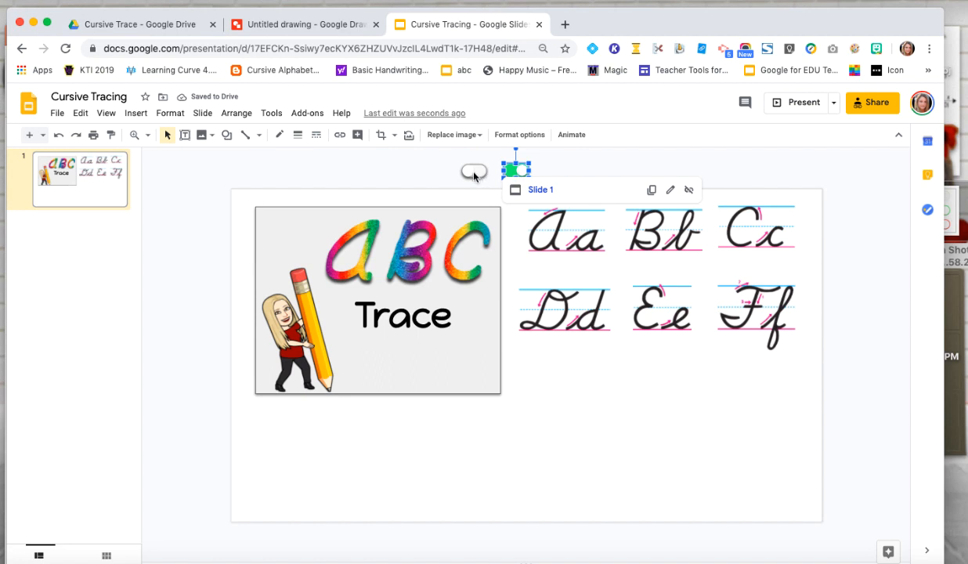
left_click(474, 174)
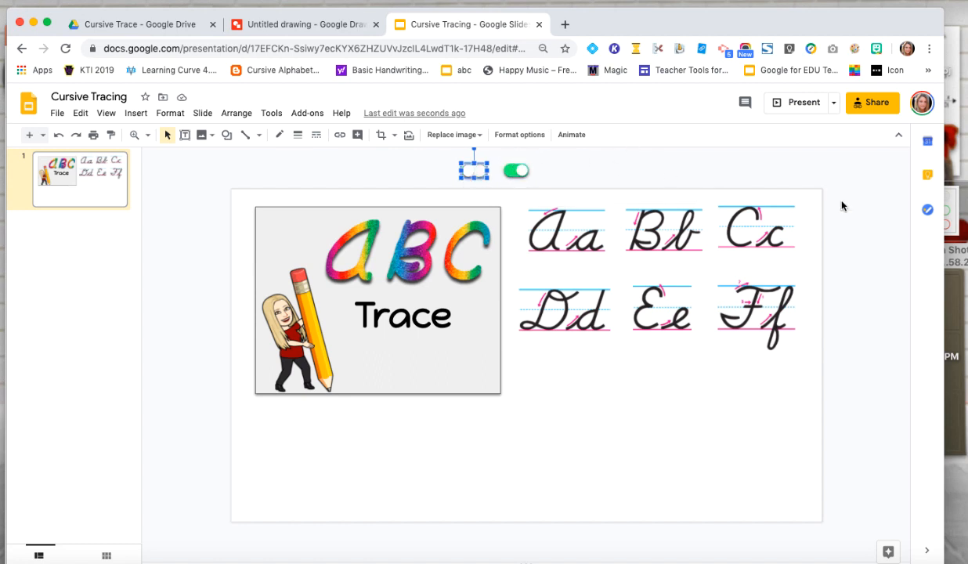
Open the toggle switch screenshot from the desktop in Preview and remove its white background with Instant Alpha.
left_click(954, 212)
double_click(954, 212)
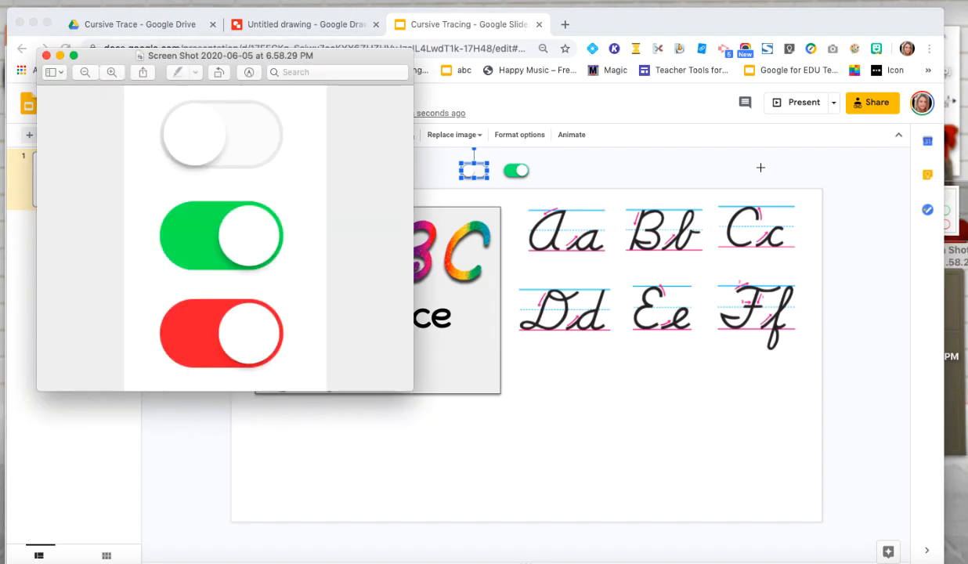
left_click(248, 74)
left_click(76, 96)
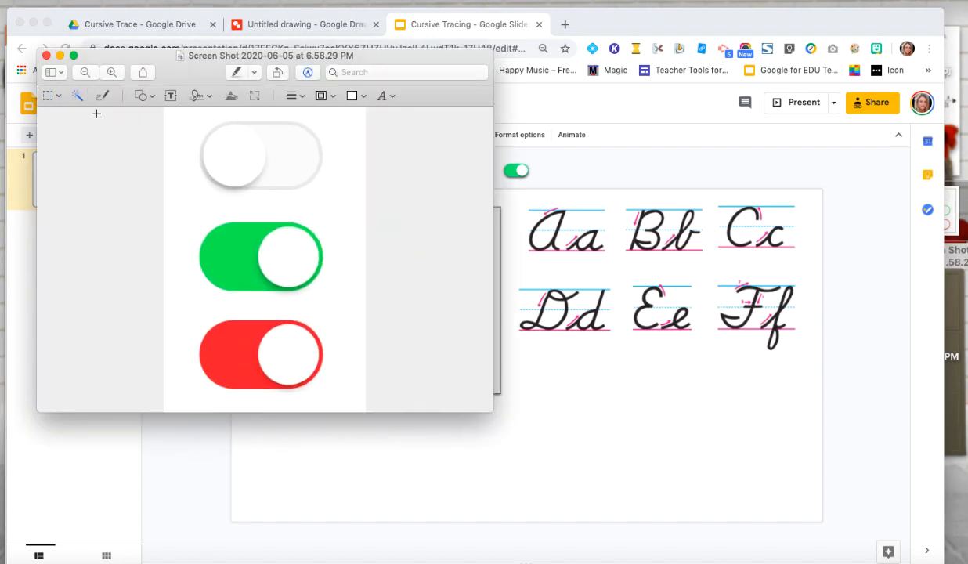
left_click_drag(182, 183, 182, 189)
key("Delete")
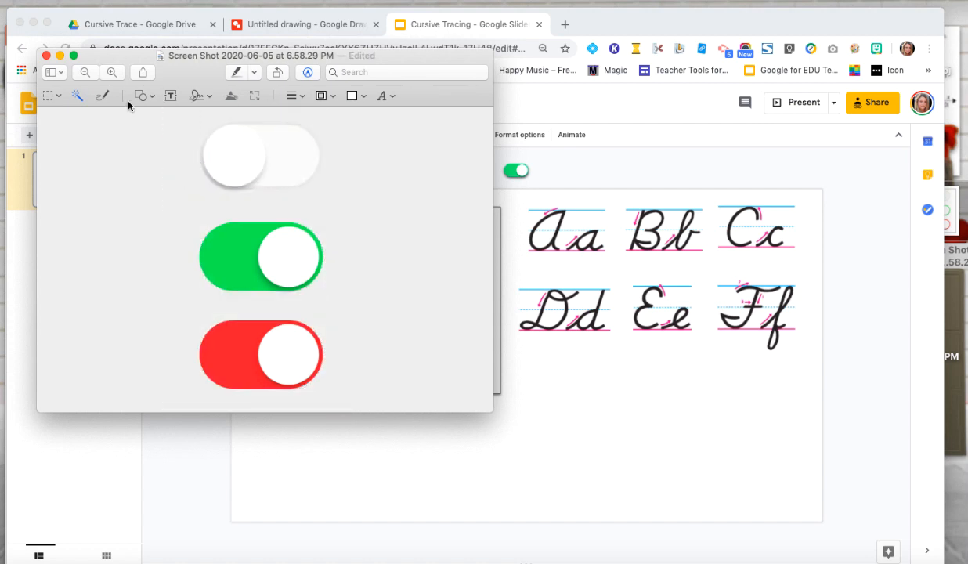
Copy the red toggle out of the screenshot and paste it into the Google Slides slide below the grey box.
left_click(47, 98)
left_click_drag(195, 317, 326, 397)
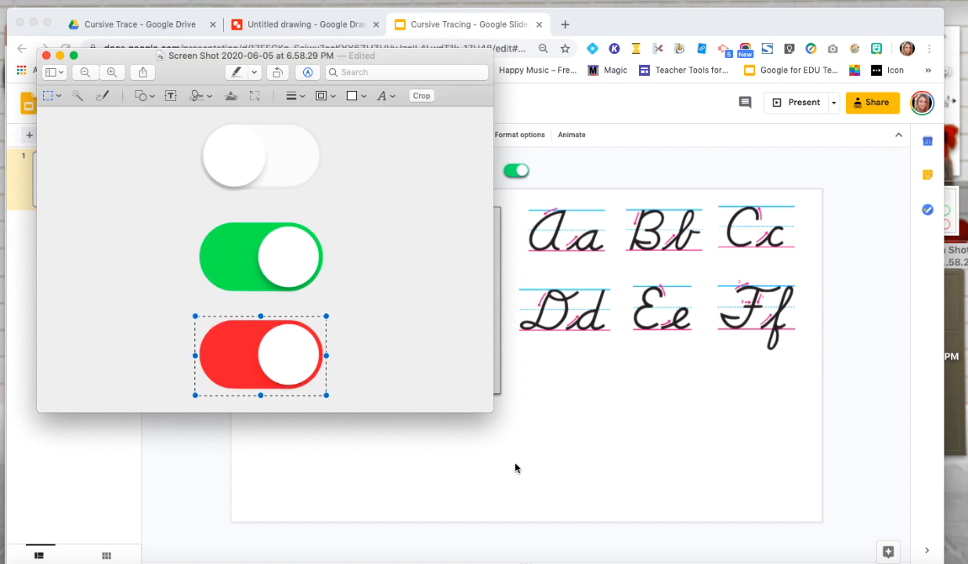
left_click(547, 452)
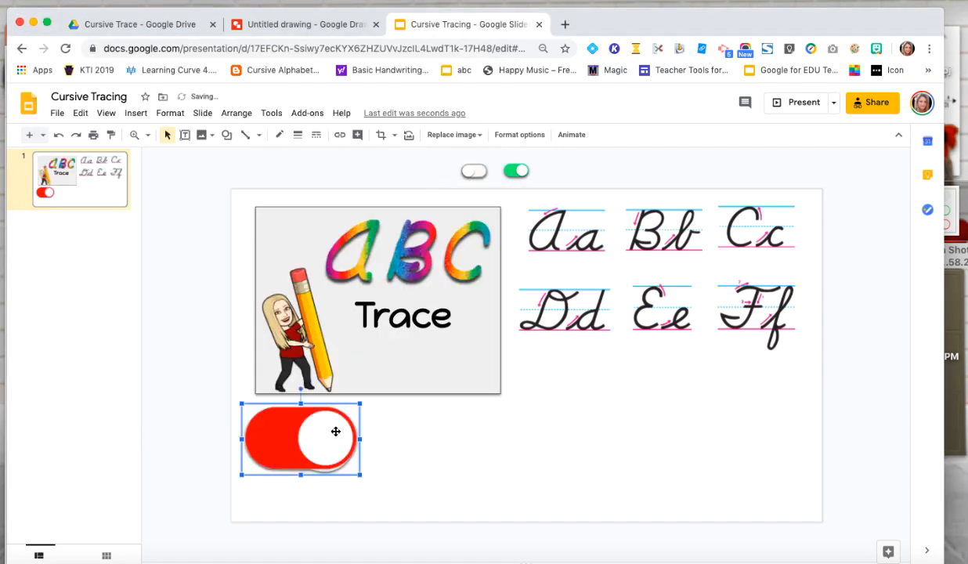
Give the pasted red toggle a drop shadow with 0% transparency.
left_click(520, 135)
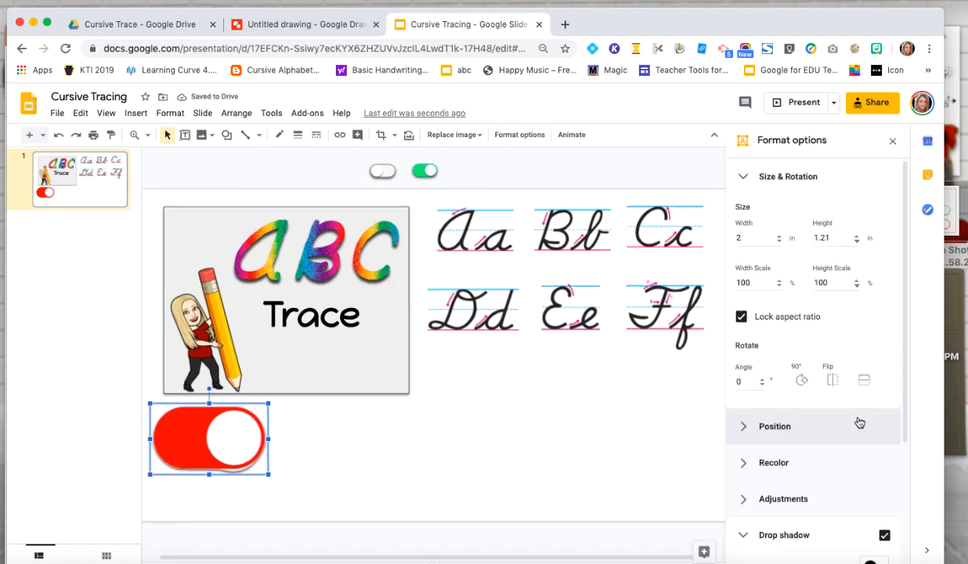
left_click(749, 178)
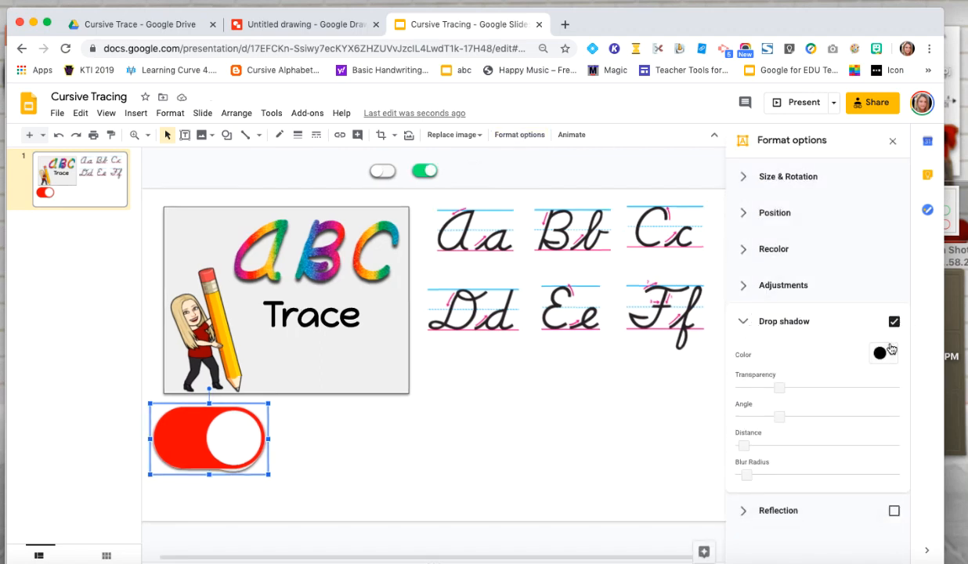
left_click_drag(778, 390, 709, 380)
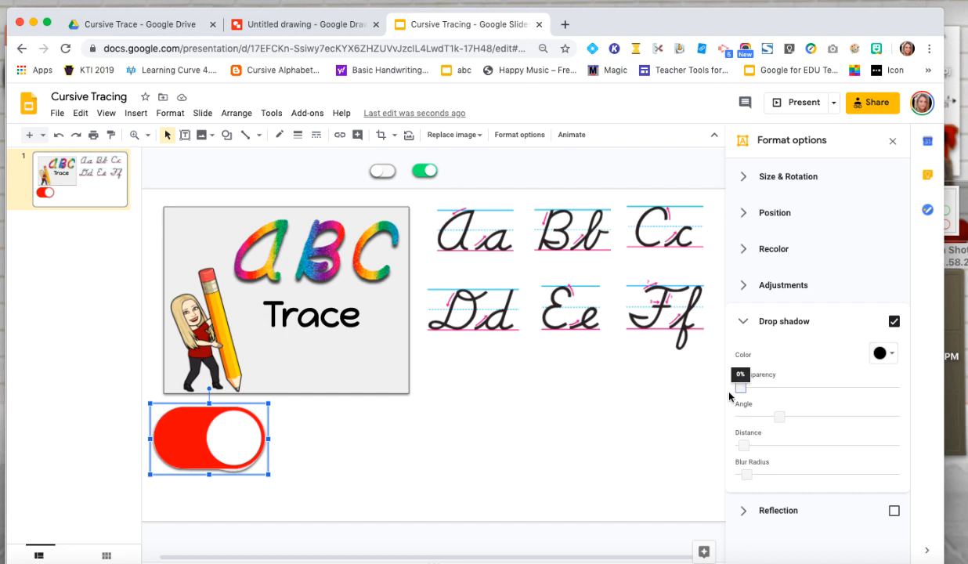
Shrink the red toggle to about half its size in the area below the grey box.
left_click(349, 424)
left_click(260, 421)
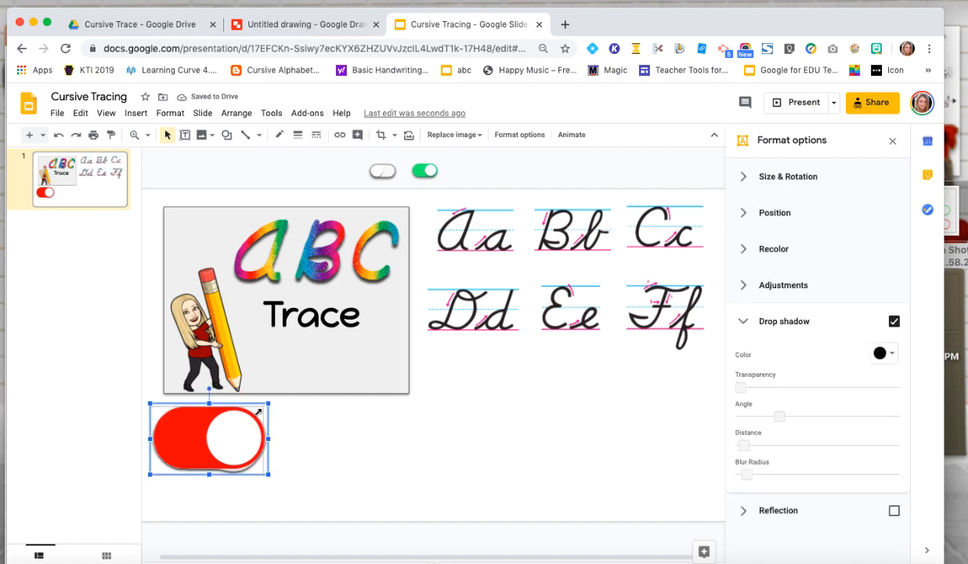
left_click_drag(218, 436, 213, 438)
left_click(263, 468)
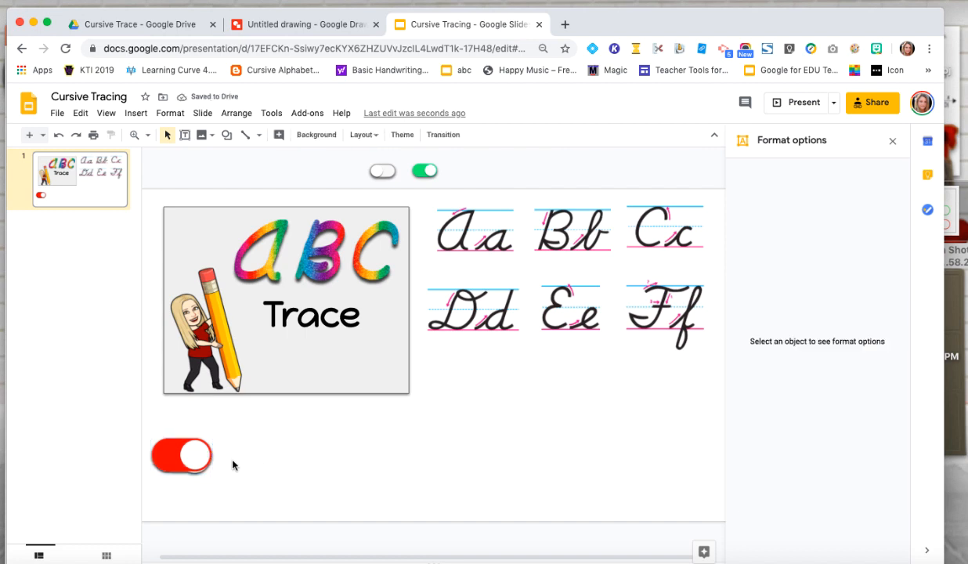
Delete the red toggle from the slide and close its format options.
left_click(195, 454)
key("Delete")
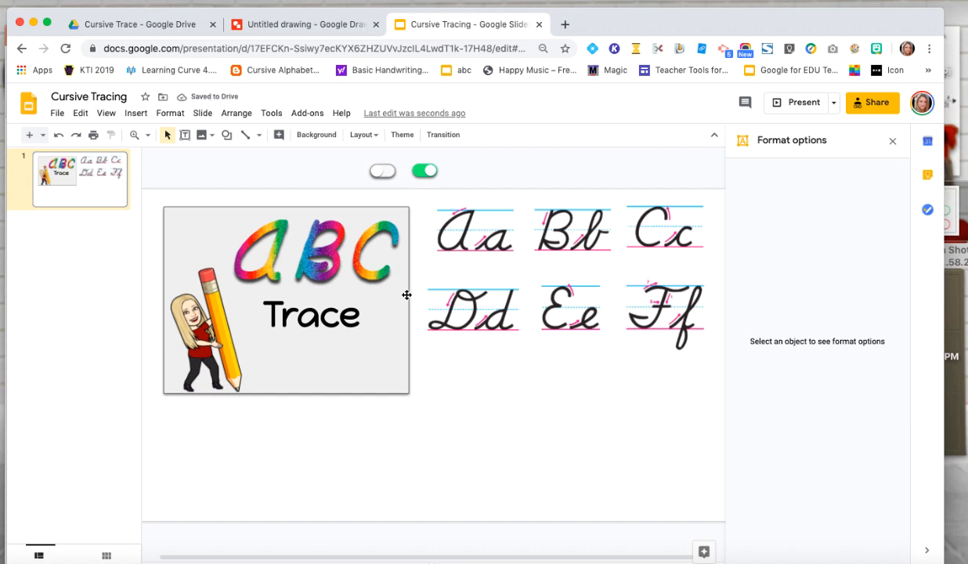
left_click(893, 142)
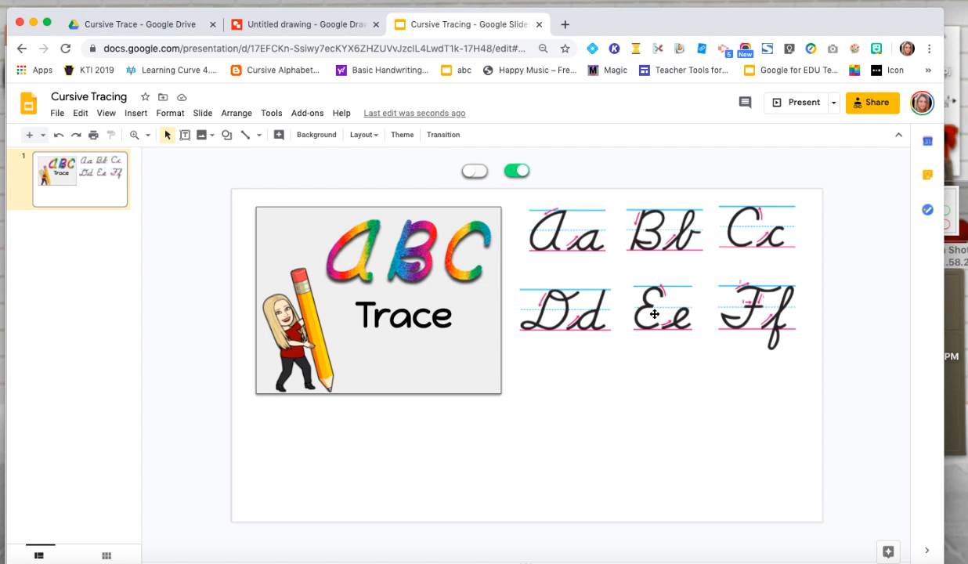
Duplicate the white off toggle above the slide four times.
left_click(474, 170)
key("super+d")
key("super+d")
key("super+d")
key("super+d")
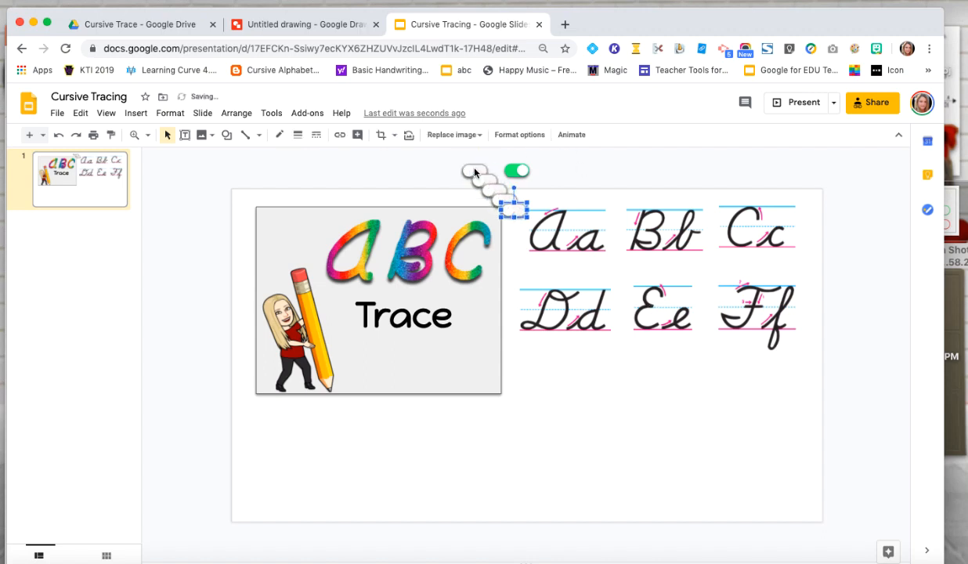
Undo the duplicates of the white toggle.
key("super+z")
key("super+z")
key("super+z")
left_click(423, 172)
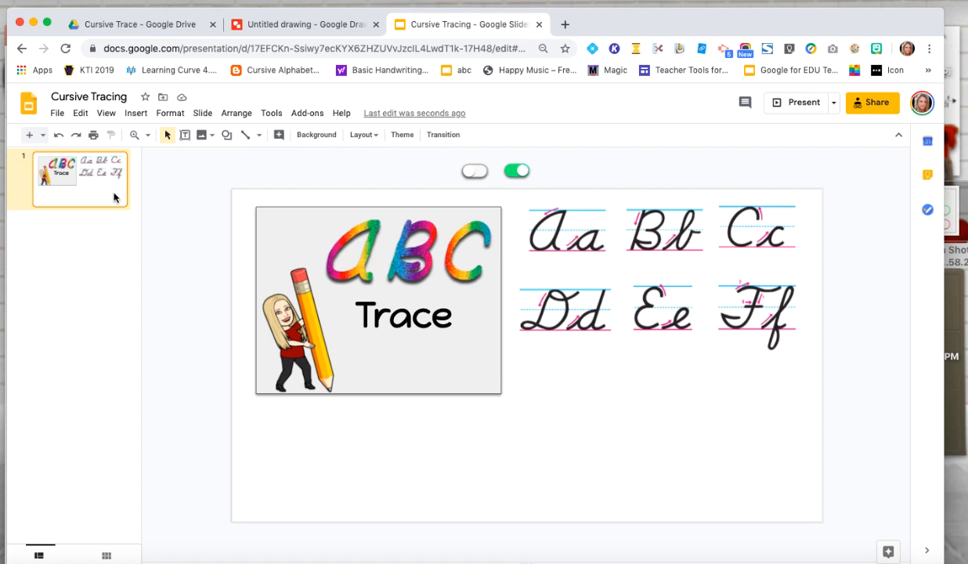
Duplicate the first slide and clear the ABC letters, the Trace text and the pencil character from the copy's grey box.
key("super+d")
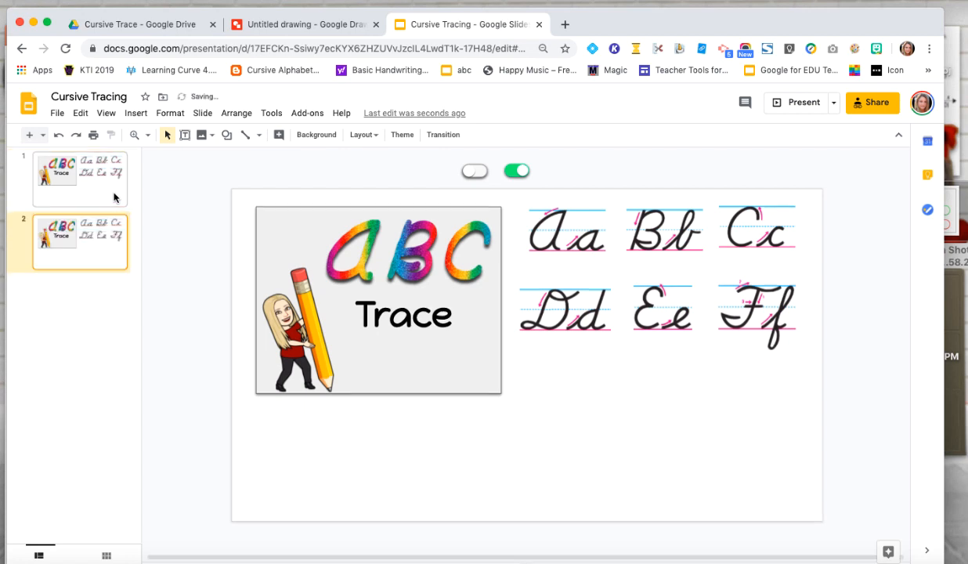
left_click(351, 254)
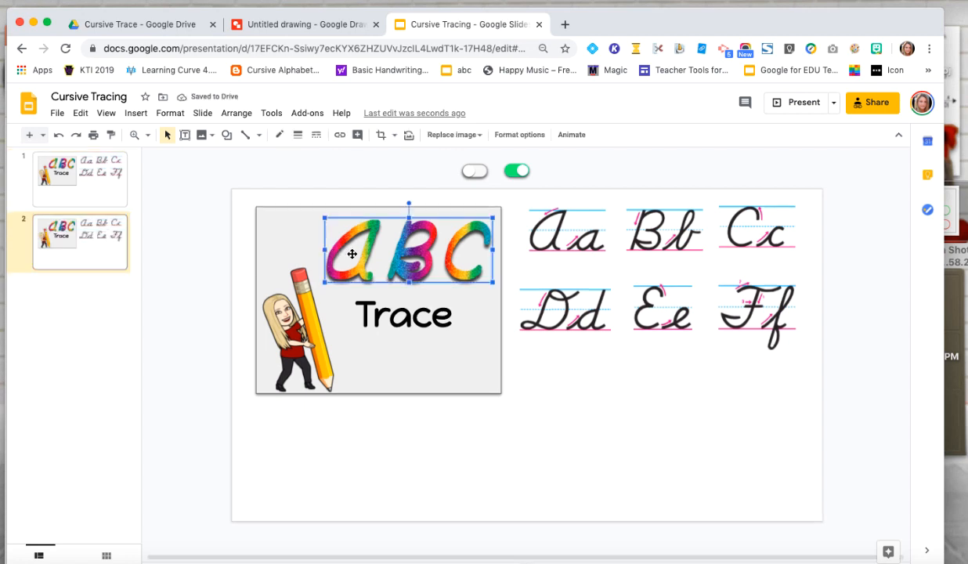
key("Delete")
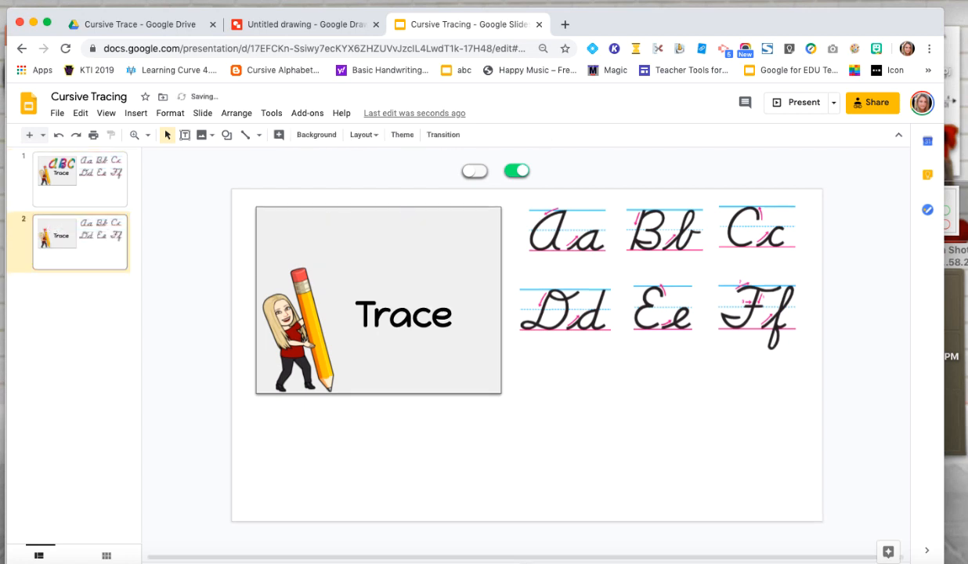
double_click(365, 315)
key("Delete")
left_click(299, 316)
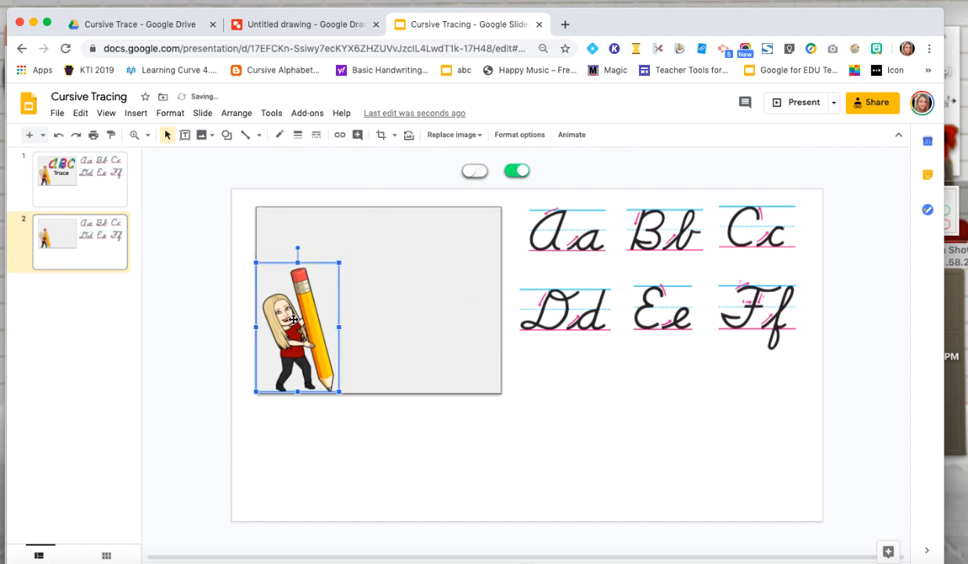
key("Delete")
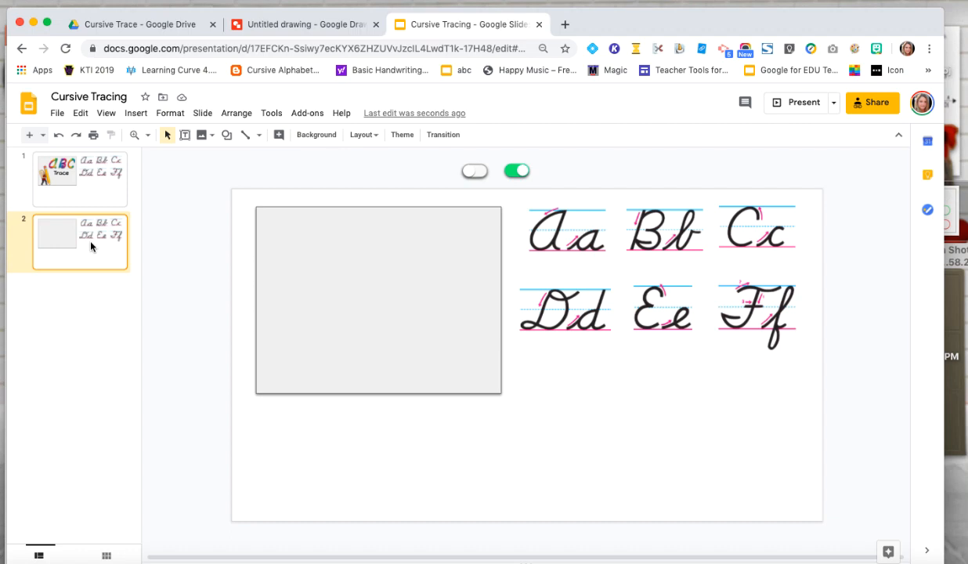
Duplicate the cleared second slide five times to make seven slides in total.
key("super+d")
key("super+d")
key("super+d")
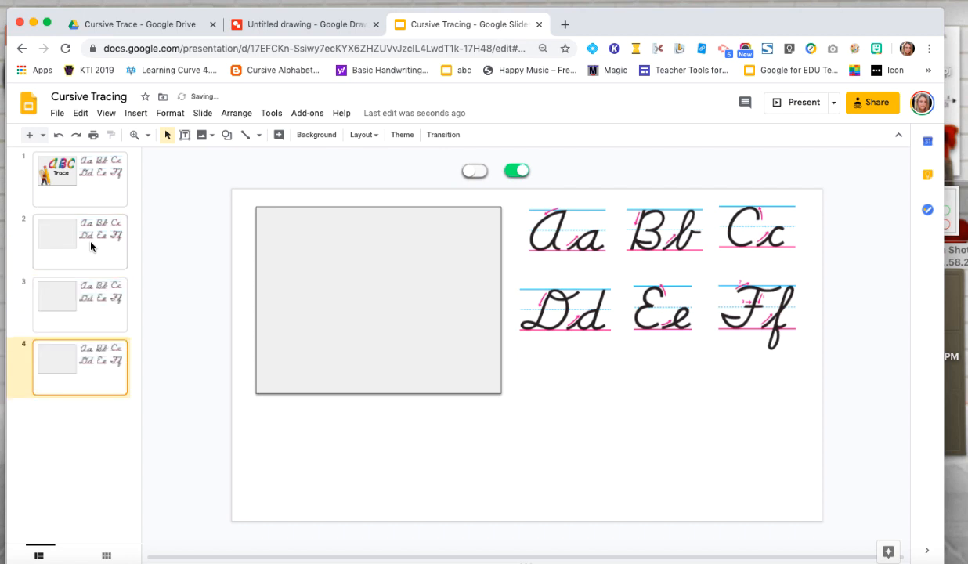
key("super+d")
key("super+d")
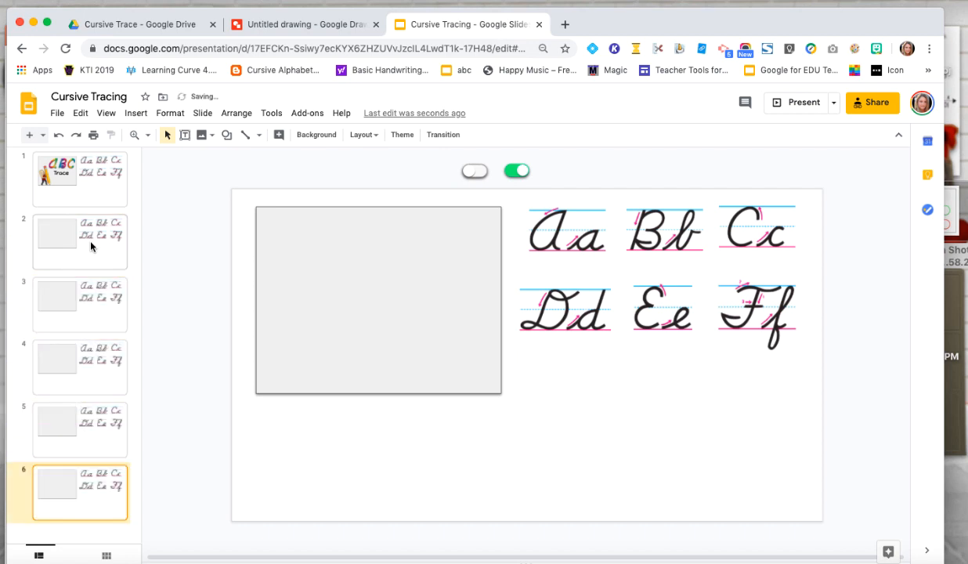
scroll(87, 244, "up", 2)
scroll(87, 243, "down", 2)
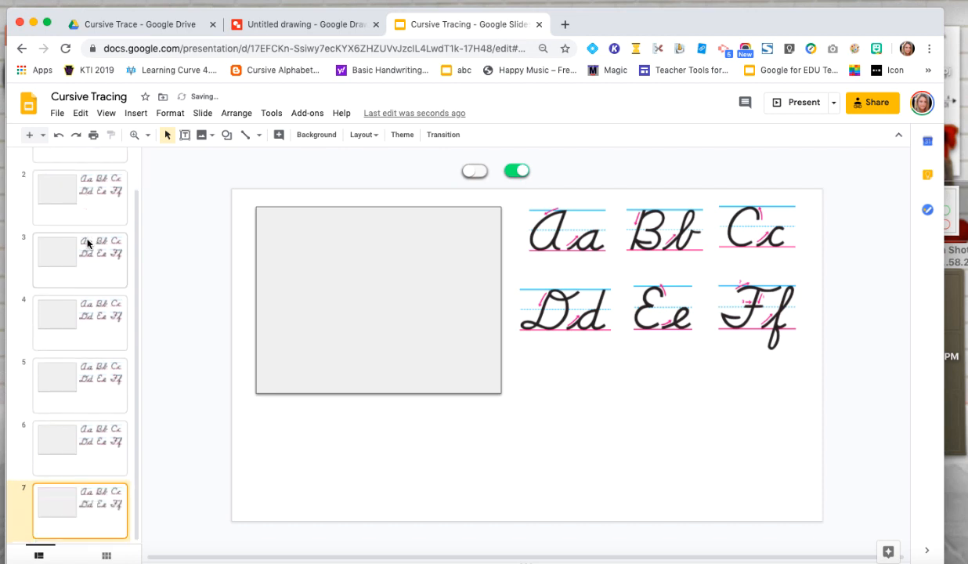
scroll(87, 244, "up", 2)
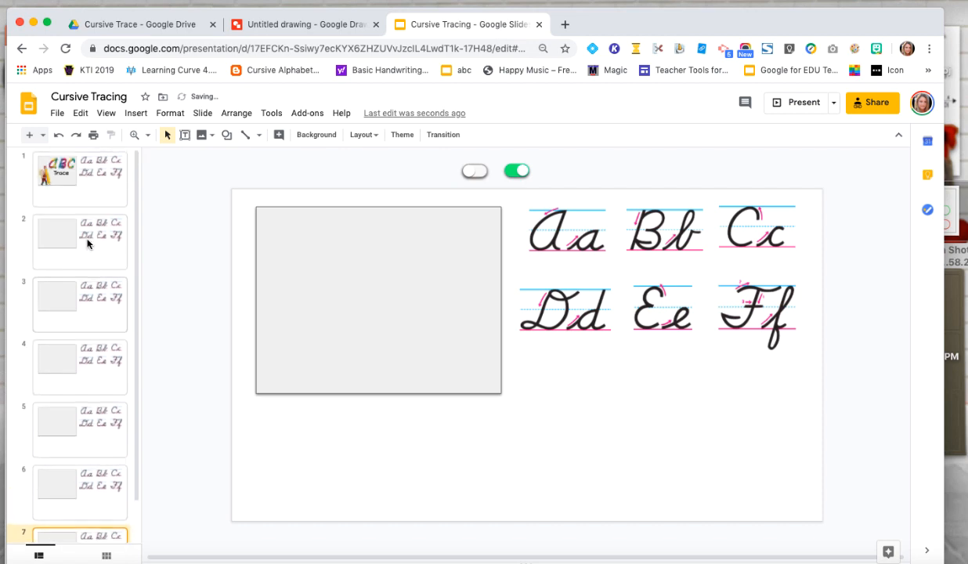
For the second slide, search Bitmoji for "apple" and copy the image of the character holding a bitten red apple.
left_click(87, 185)
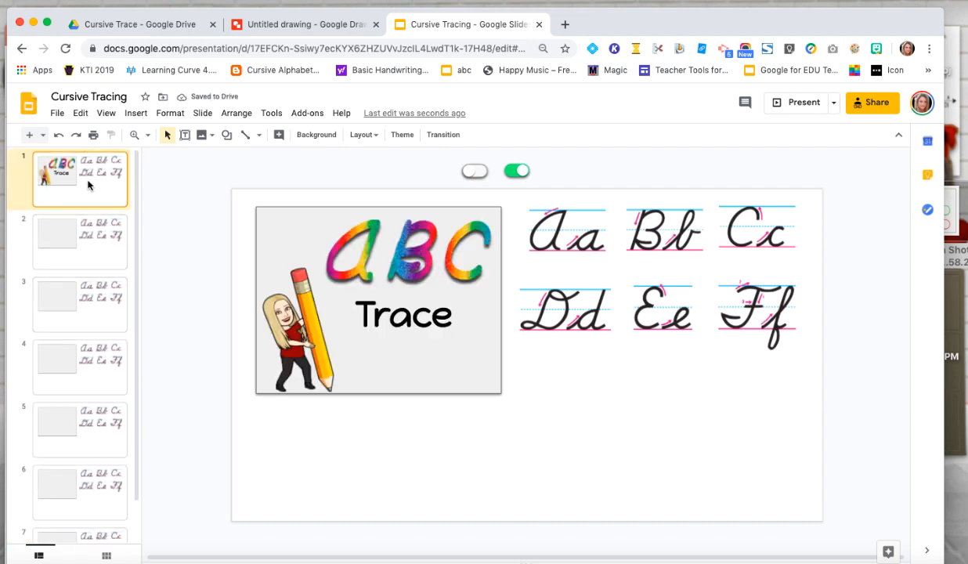
left_click(78, 224)
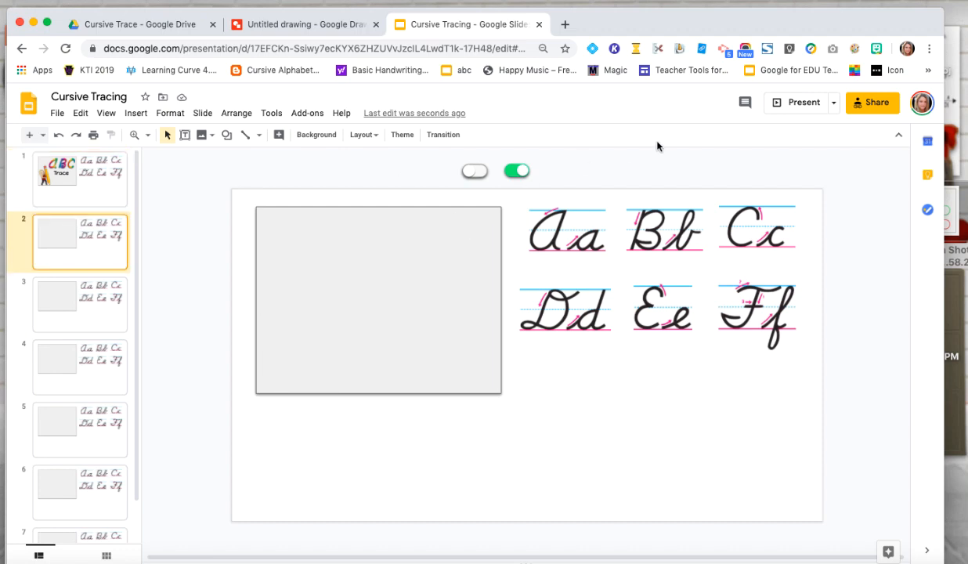
left_click(875, 50)
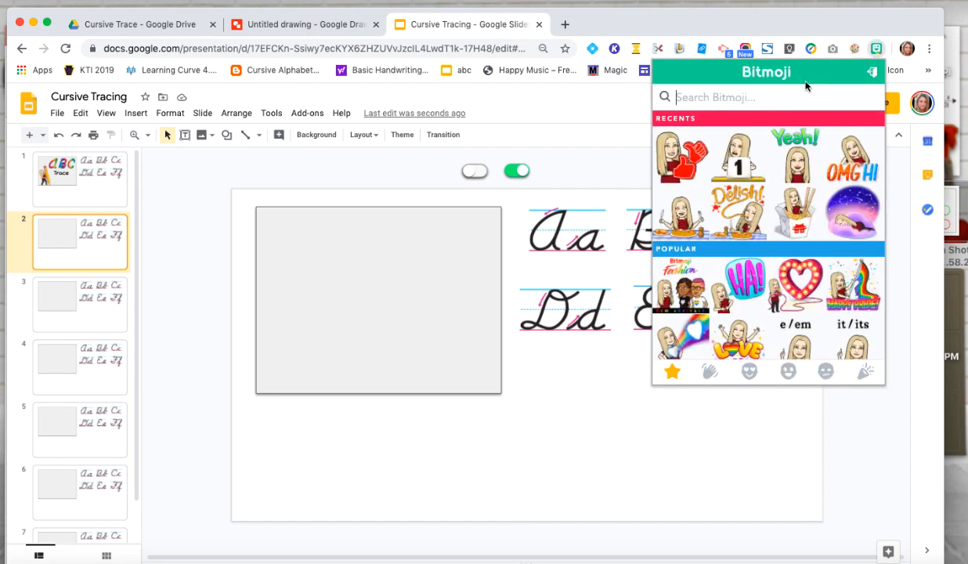
type("apple")
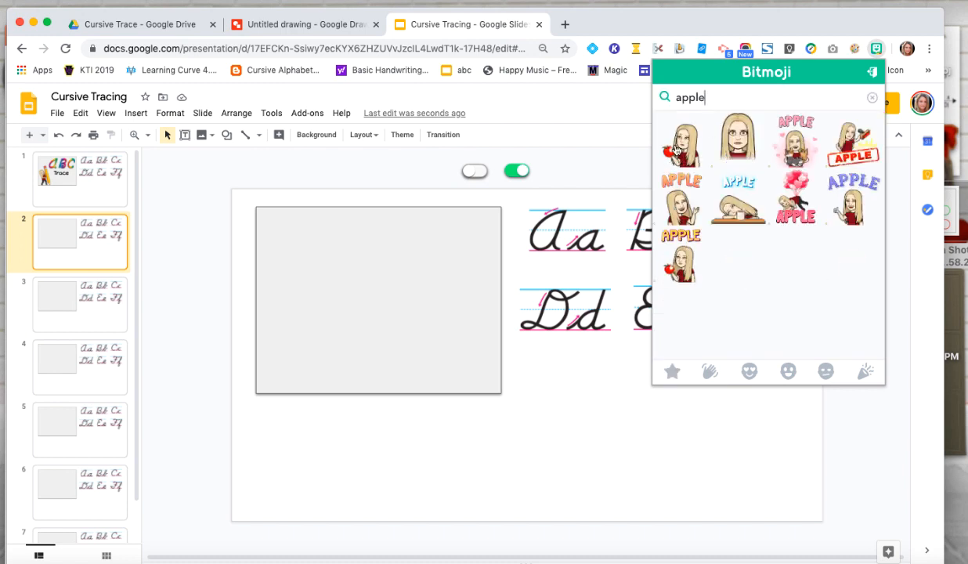
right_click(678, 147)
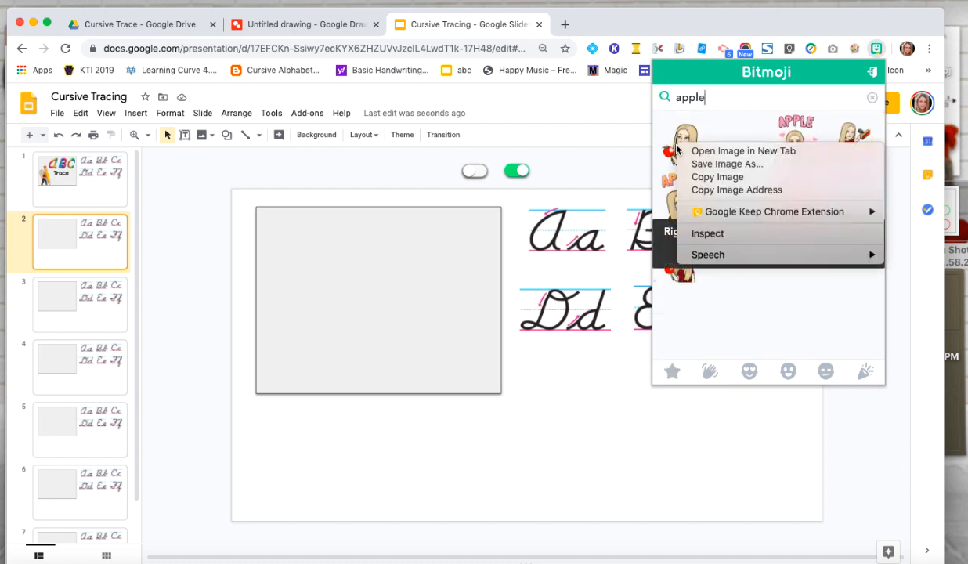
left_click(700, 177)
Paste the apple Bitmoji onto the second slide and shrink it into the grey box's lower-left corner.
left_click(344, 276)
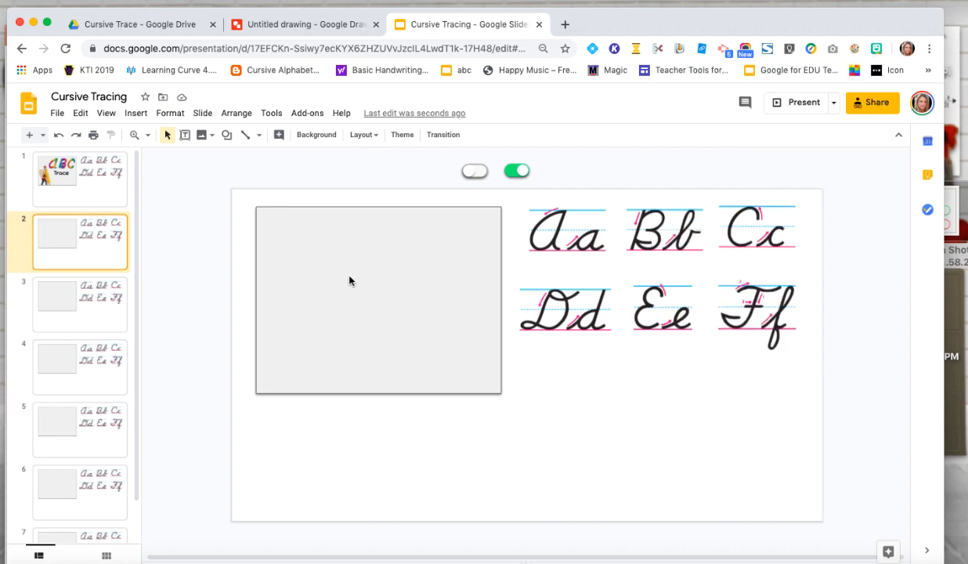
key("ctrl+v")
left_click_drag(636, 459, 382, 344)
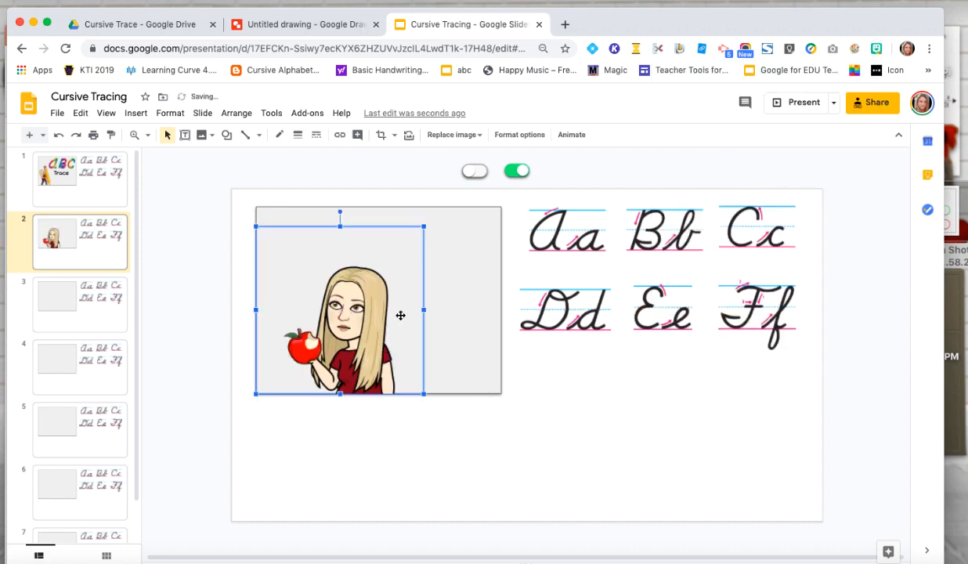
left_click_drag(423, 227, 362, 288)
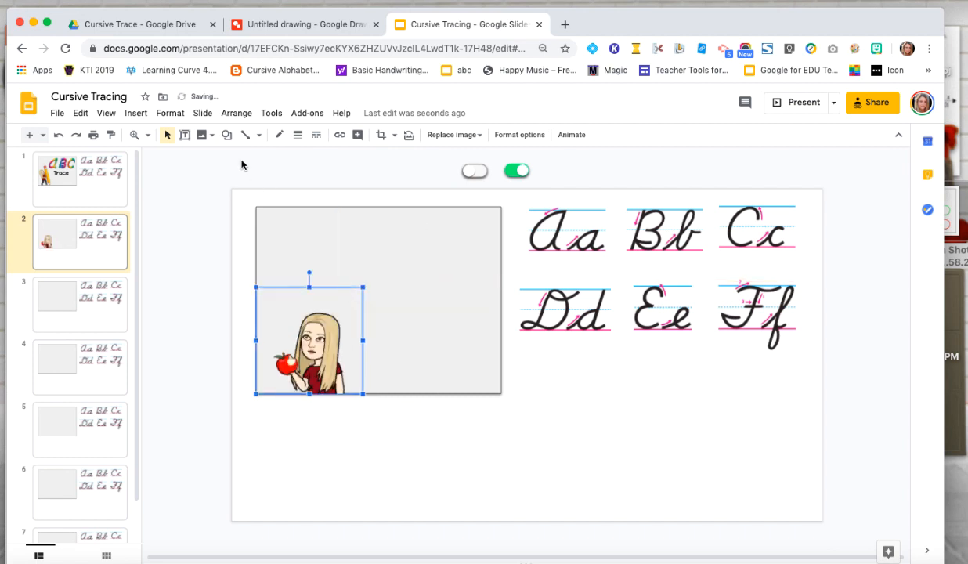
Flip the apple Bitmoji horizontally, move it to the grey box's left edge and enlarge it slightly.
left_click(236, 114)
mouse_move(259, 236)
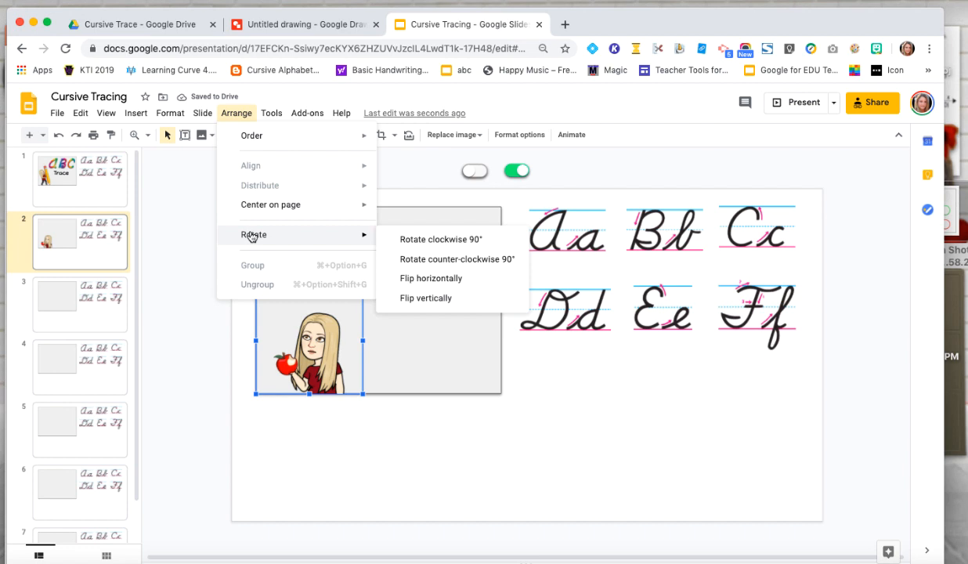
left_click(440, 278)
left_click_drag(310, 358, 290, 358)
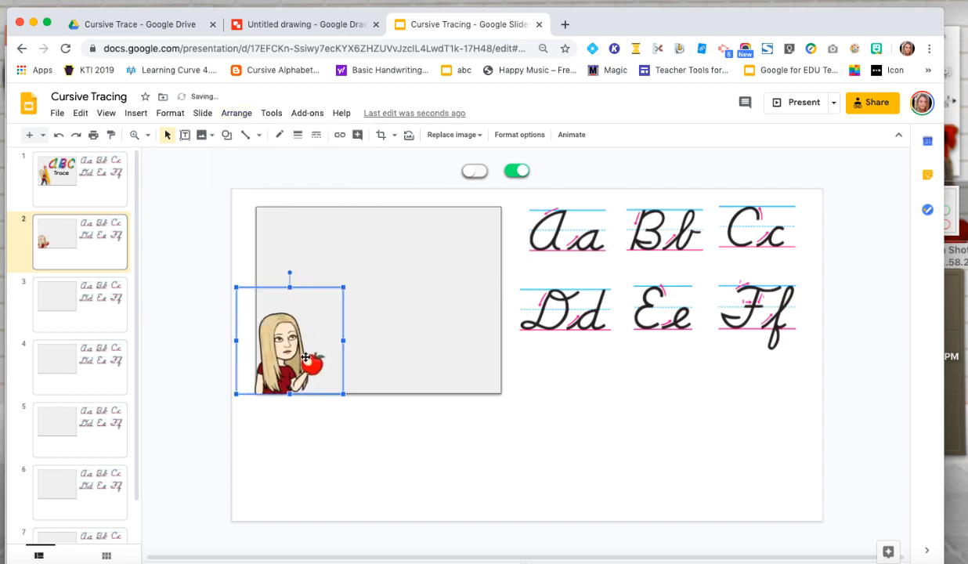
left_click_drag(343, 287, 351, 279)
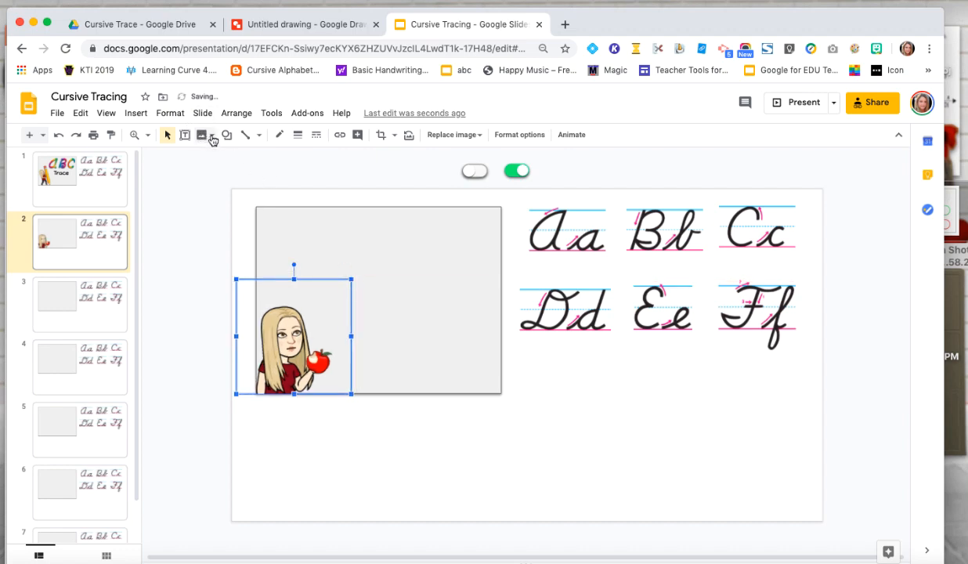
Insert the animated dotted Aa tracing image from Google Drive onto the second slide.
left_click(202, 135)
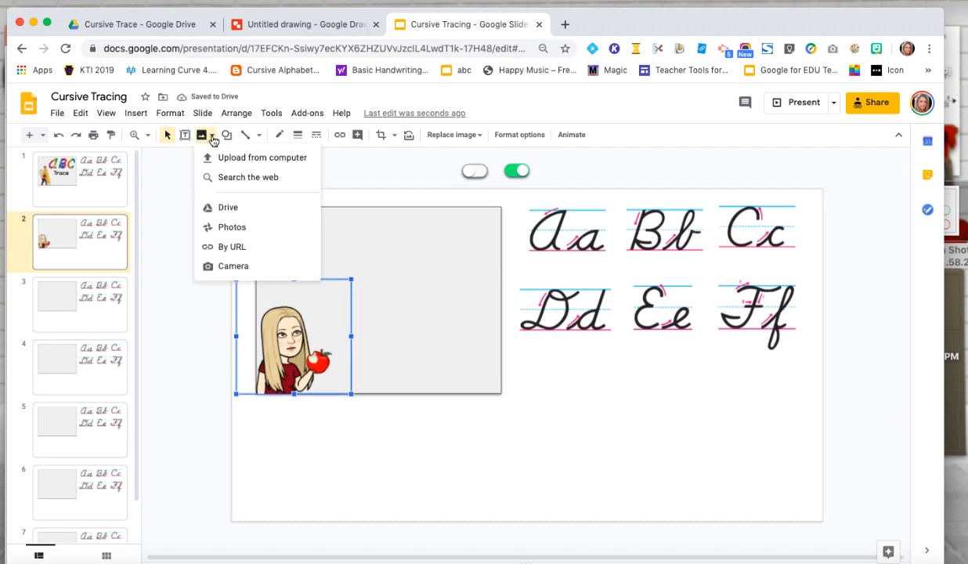
left_click(228, 207)
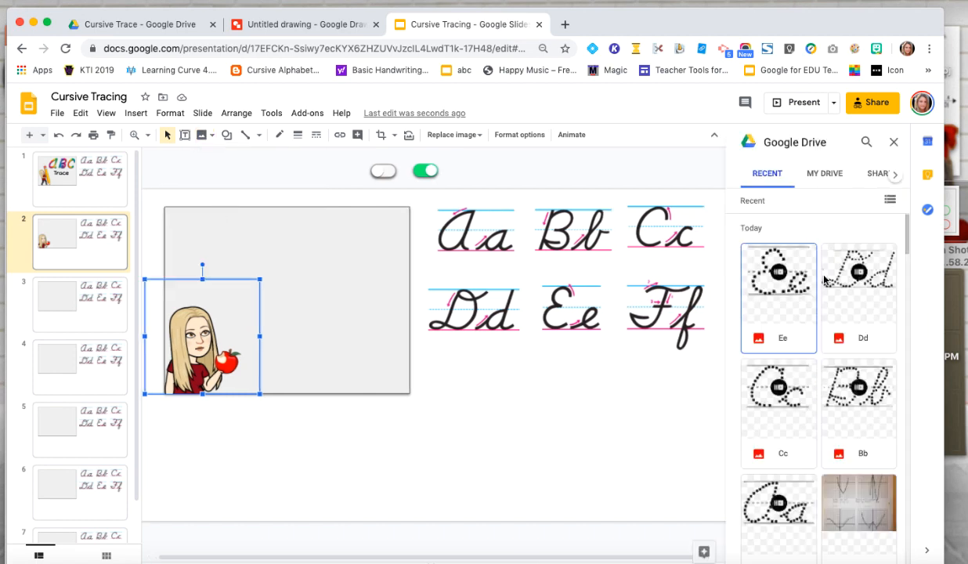
scroll(807, 329, "down", 5)
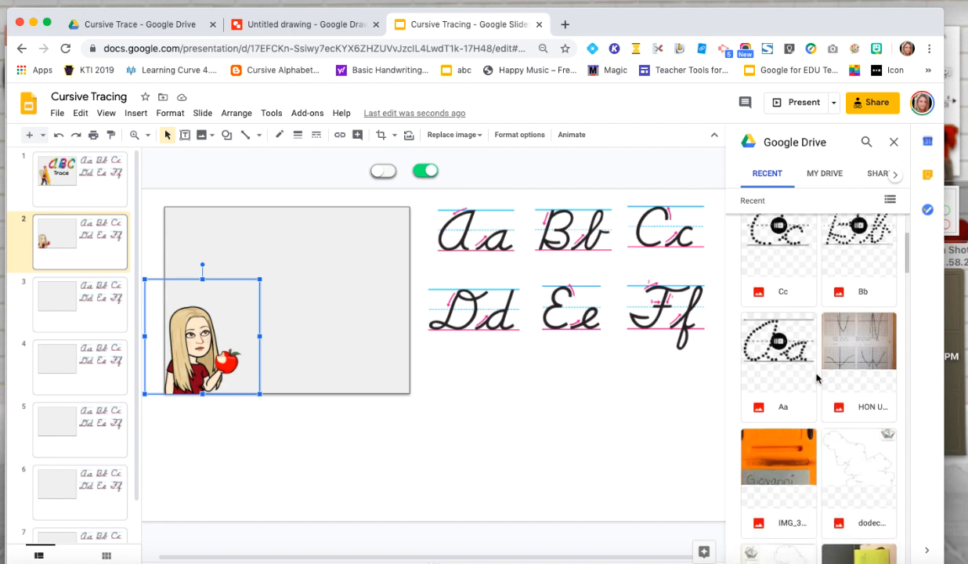
left_click(780, 386)
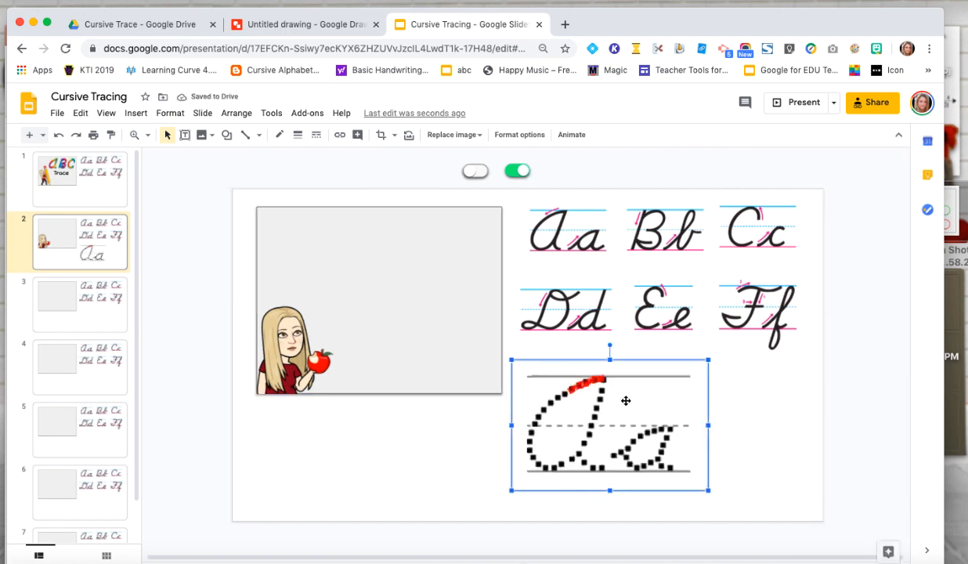
Move the Aa tracing image into the grey box and size it to fill the area above and beside the Bitmoji.
mouse_move(708, 361)
left_mouse_down()
mouse_move(640, 393)
mouse_move(588, 401)
left_mouse_up()
mouse_move(567, 453)
left_mouse_down()
mouse_move(437, 299)
mouse_move(442, 251)
left_mouse_up()
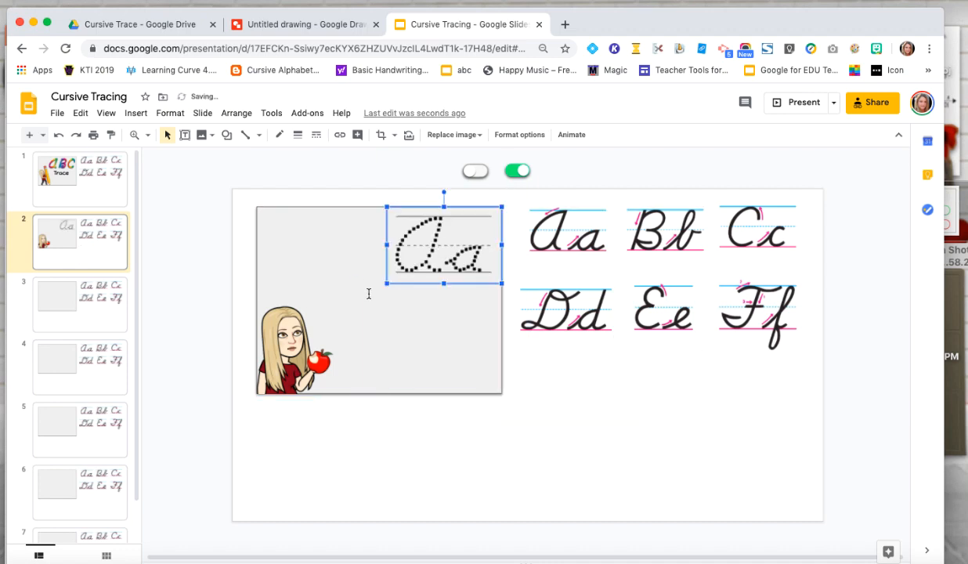
left_click_drag(385, 284, 339, 334)
key("Left")
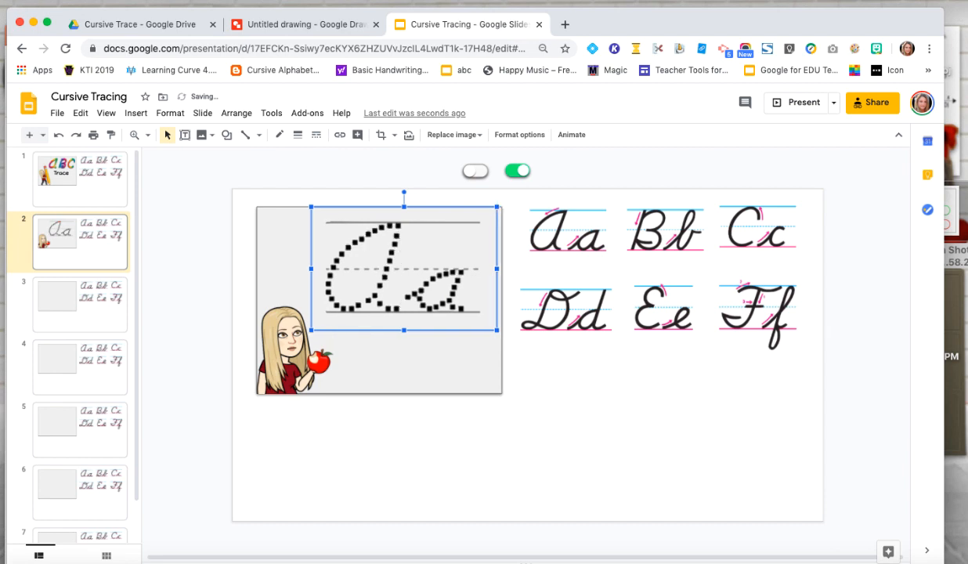
key("Down")
key("Down")
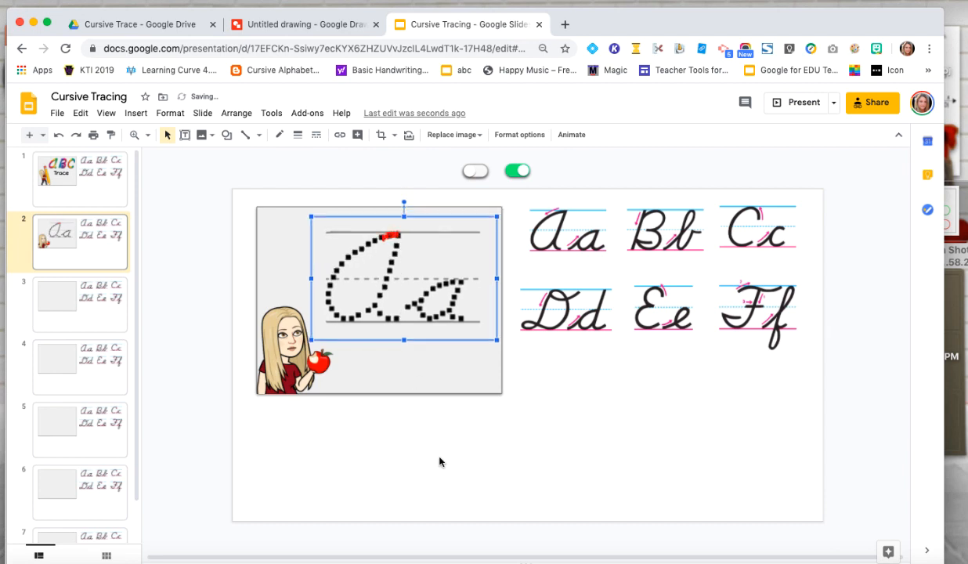
left_click(439, 462)
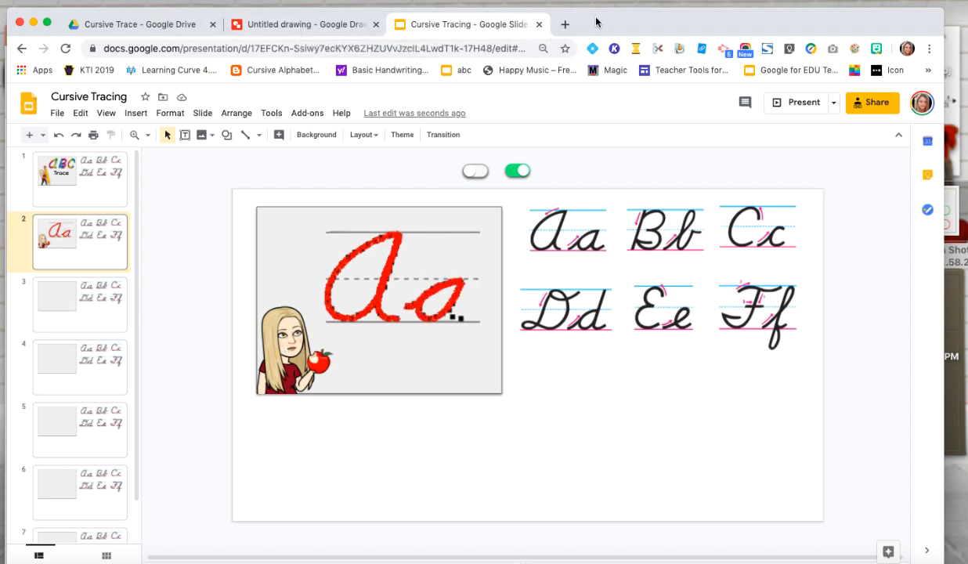
Switch to the Word document and try a dotted, non-bold Learning Curve style on the word Apple.
left_click_drag(596, 22, 647, 6)
key("super+Tab")
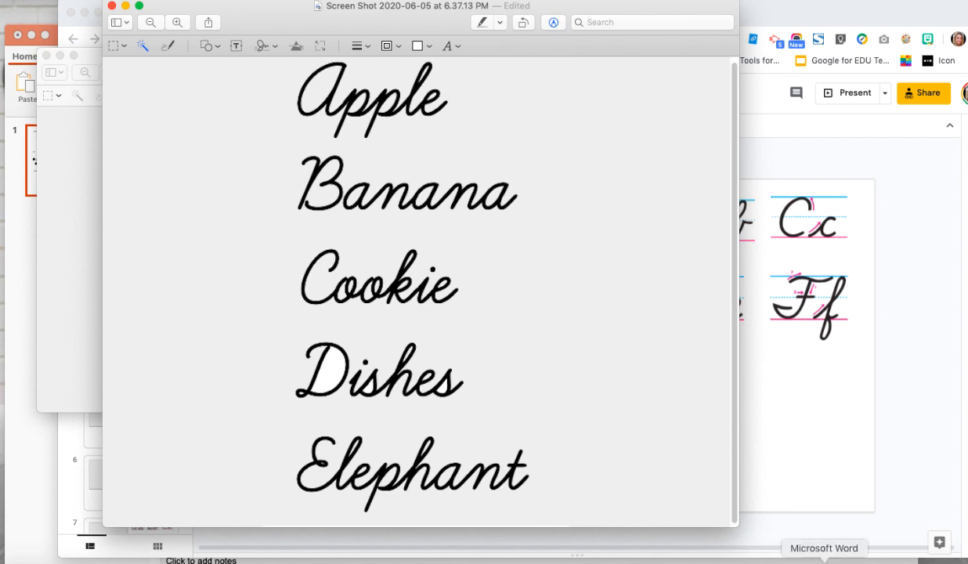
left_click(825, 560)
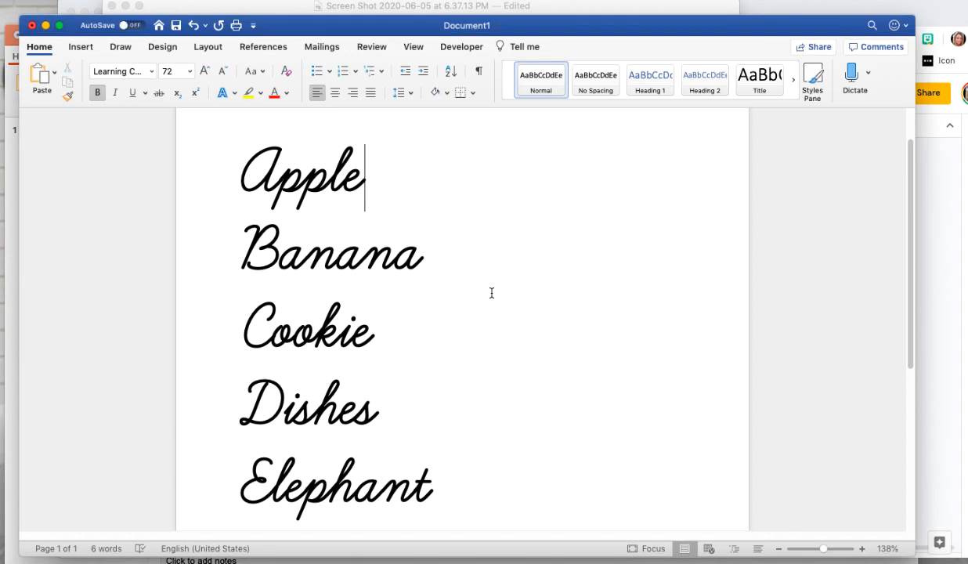
double_click(251, 194)
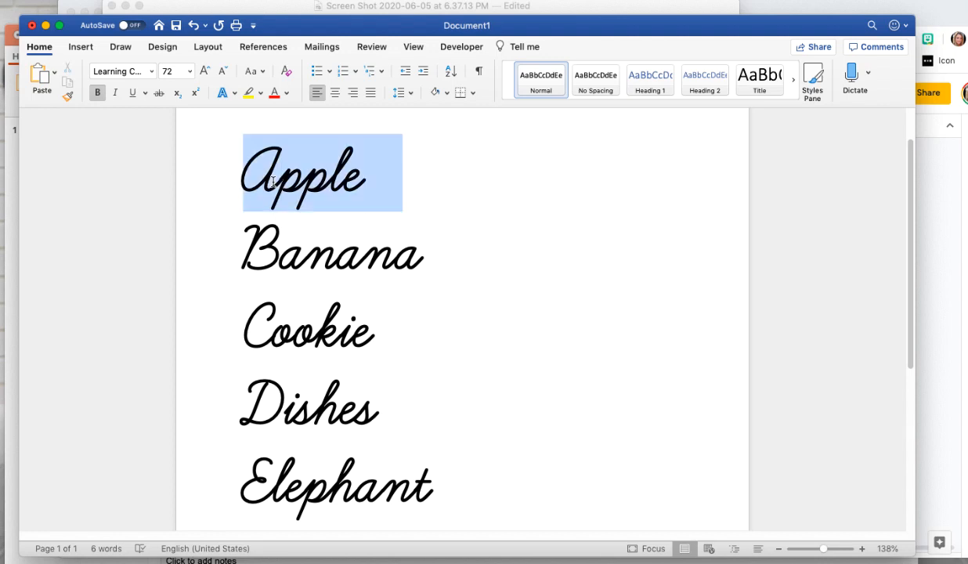
left_click(129, 71)
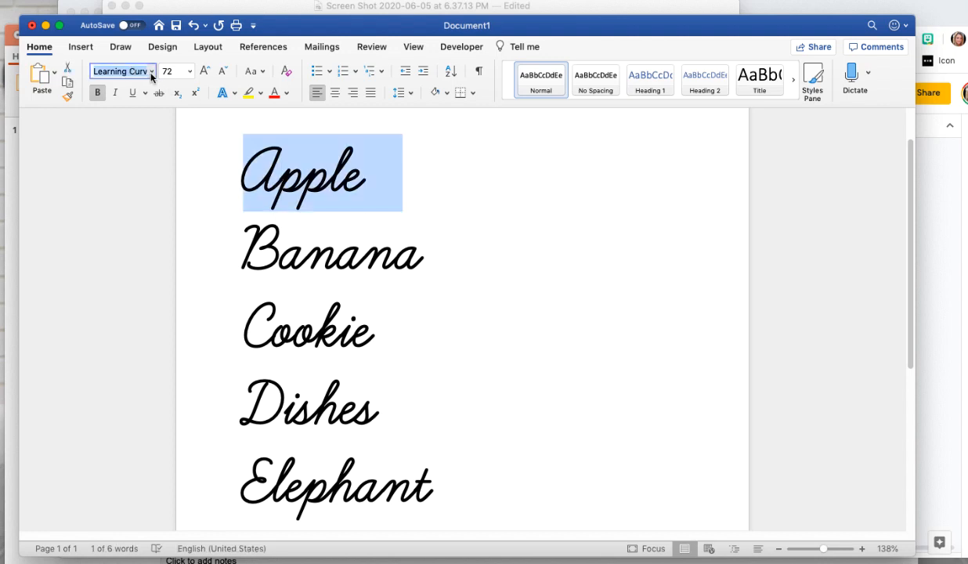
left_click(152, 75)
left_click(136, 181)
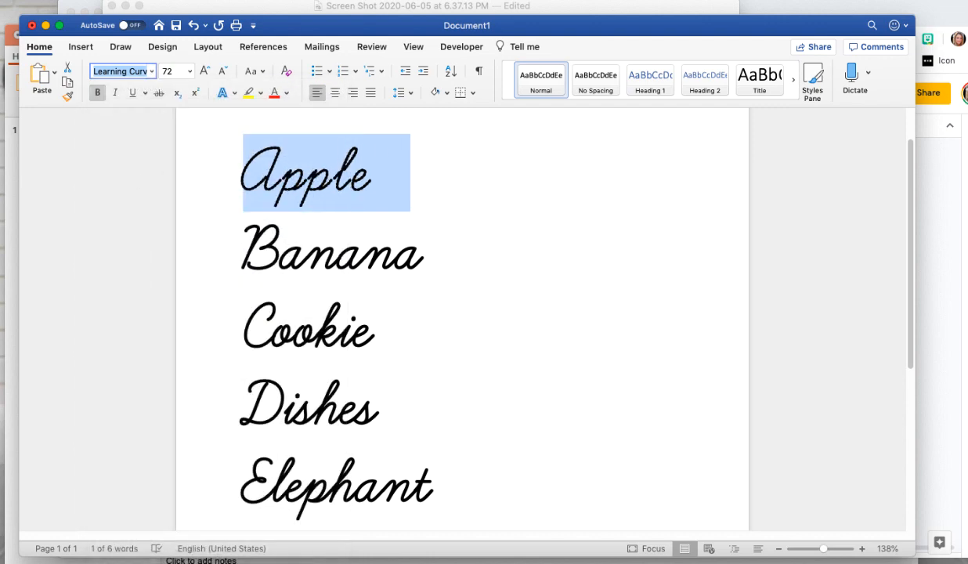
left_click(447, 187)
double_click(328, 182)
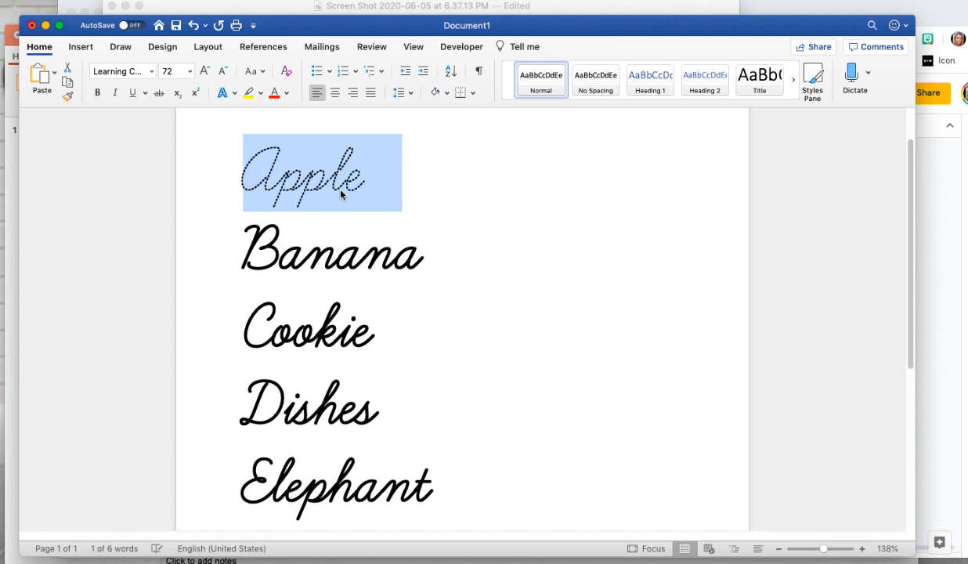
Undo the font changes on the word Apple and minimise the Word document.
left_click(482, 195)
key("super+z")
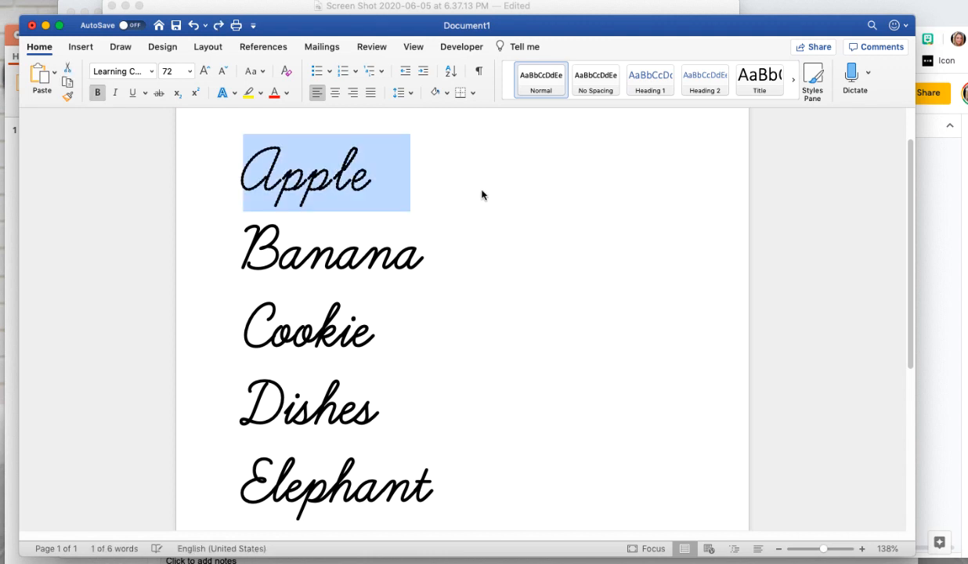
key("super+z")
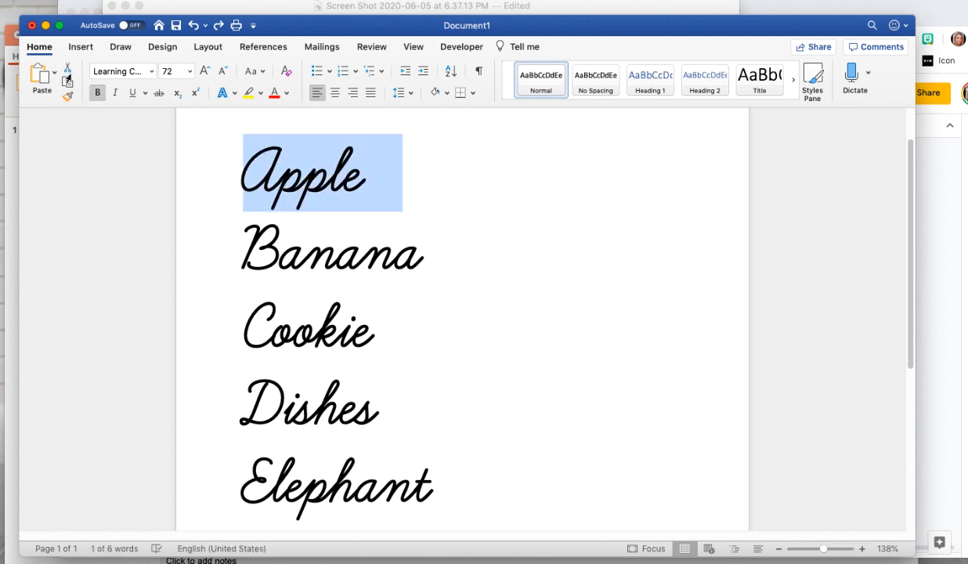
left_click(45, 26)
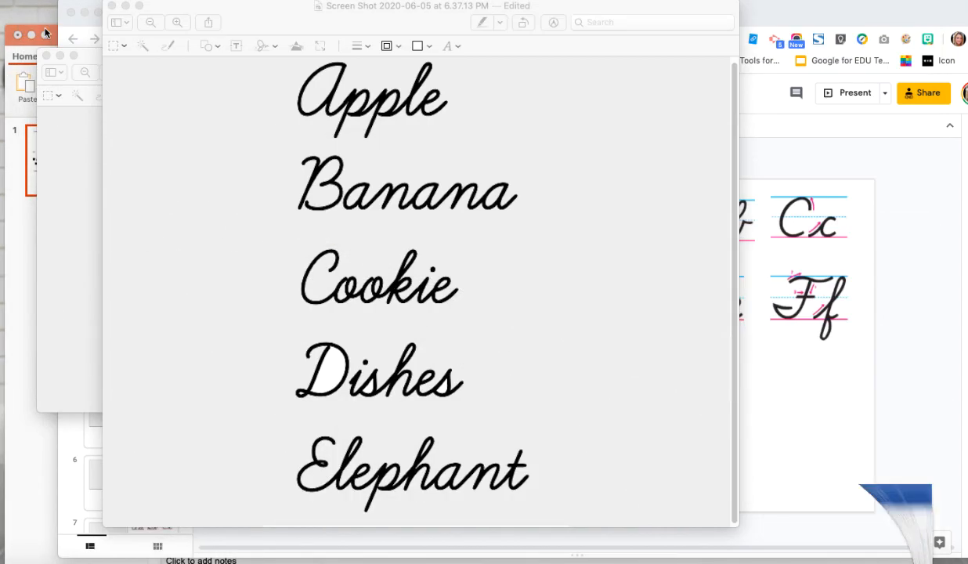
In the Preview screenshot of the cursive words, remove the white fill inside the D and both s letters of Dishes.
left_click(293, 325)
scroll(293, 323, "up", 10)
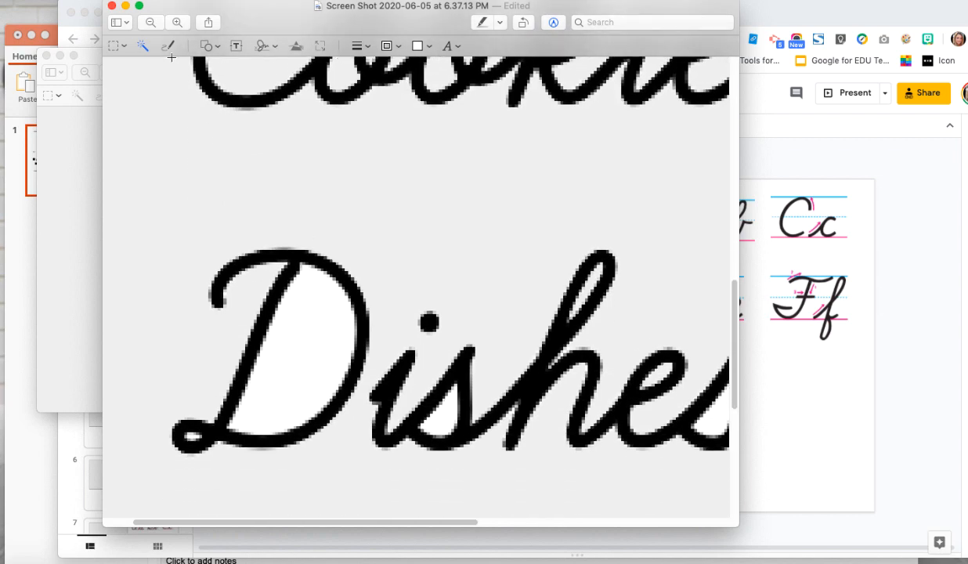
left_click(302, 320)
key("Delete")
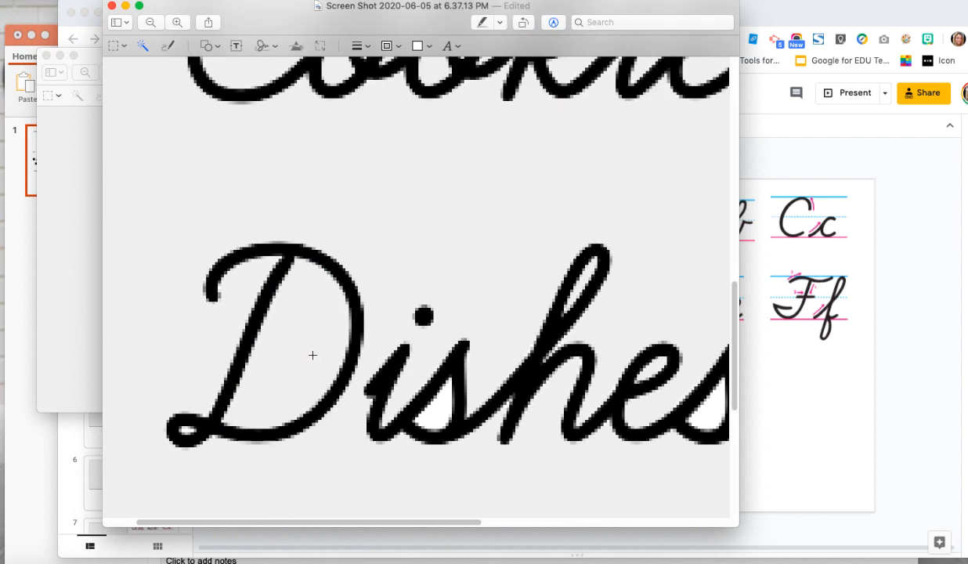
left_click(429, 403)
key("Delete")
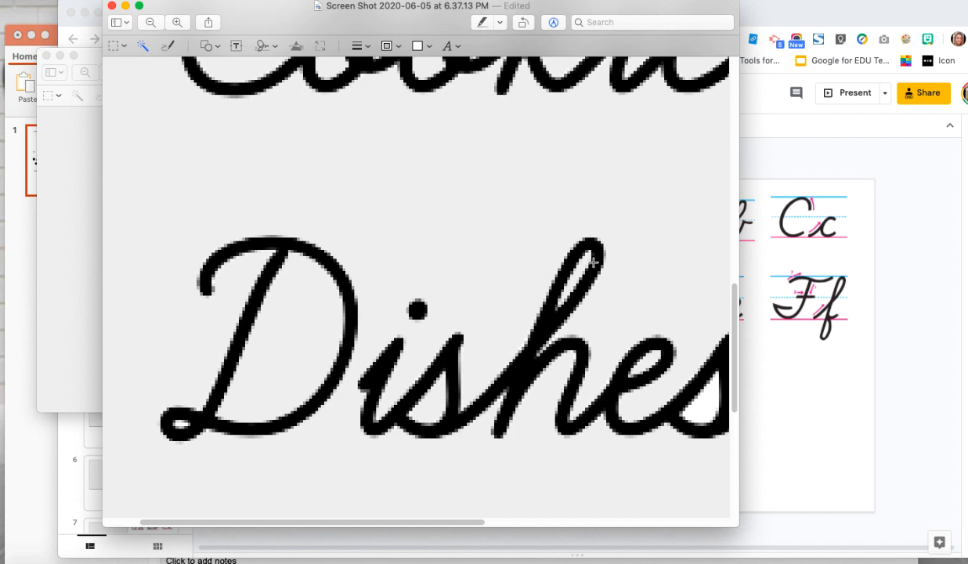
left_click(697, 395)
key("Delete")
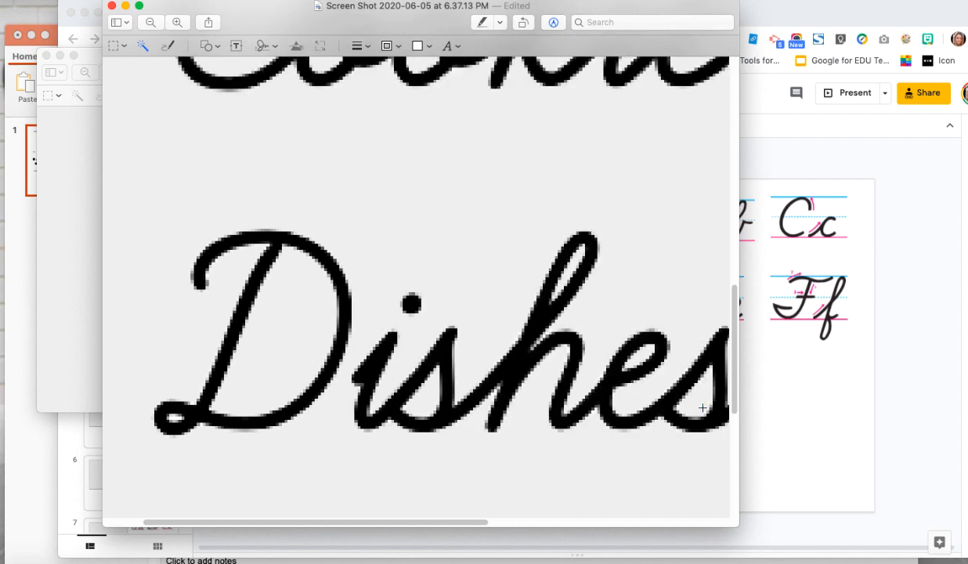
Select the word Apple in the screenshot with a rectangular selection and copy it.
key("super+minus")
scroll(703, 408, "up", 3)
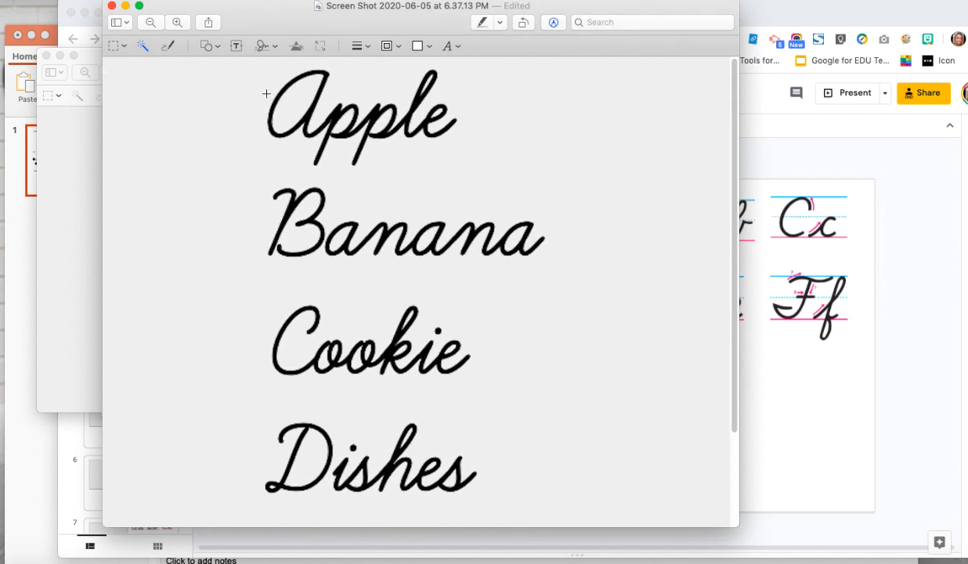
left_click(116, 45)
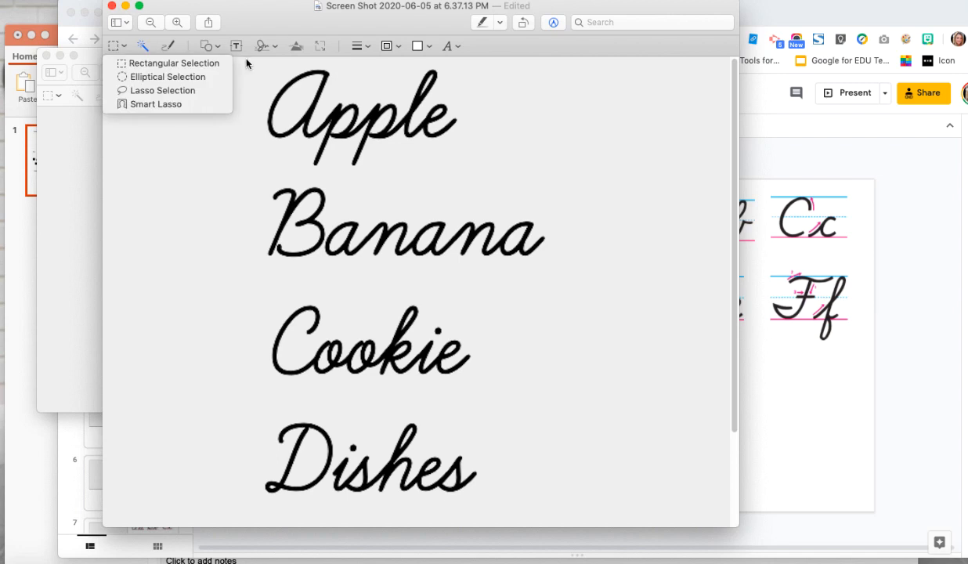
left_click(150, 63)
left_click_drag(250, 60, 474, 171)
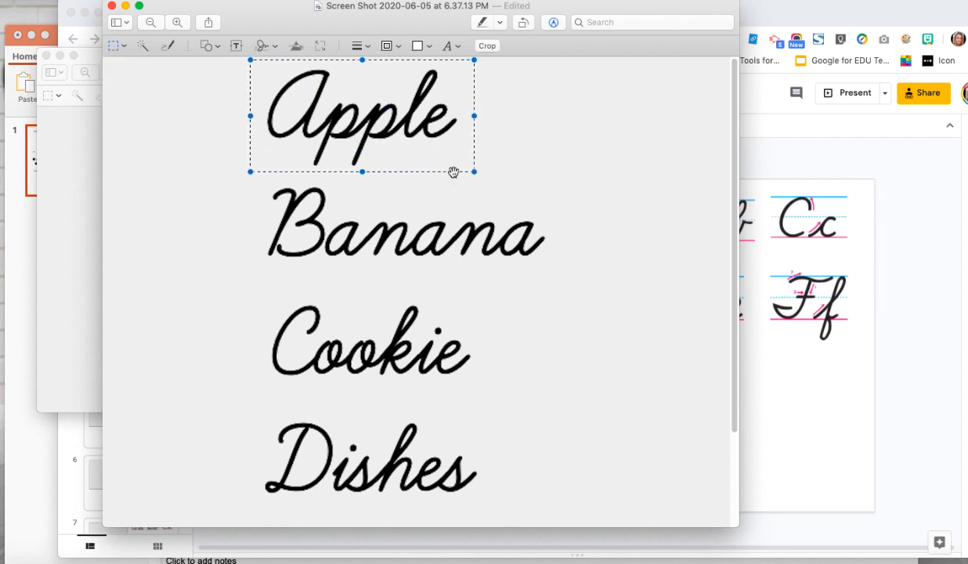
Switch to the Cursive Tracing deck in Chrome, paste the Apple word onto the second slide and enlarge it below the grey box.
left_click(38, 482)
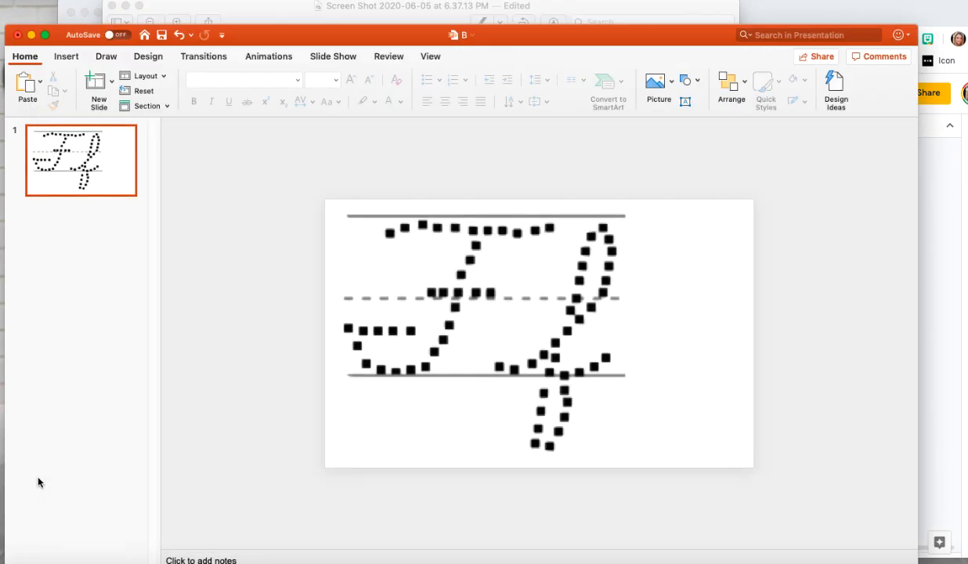
left_click(131, 561)
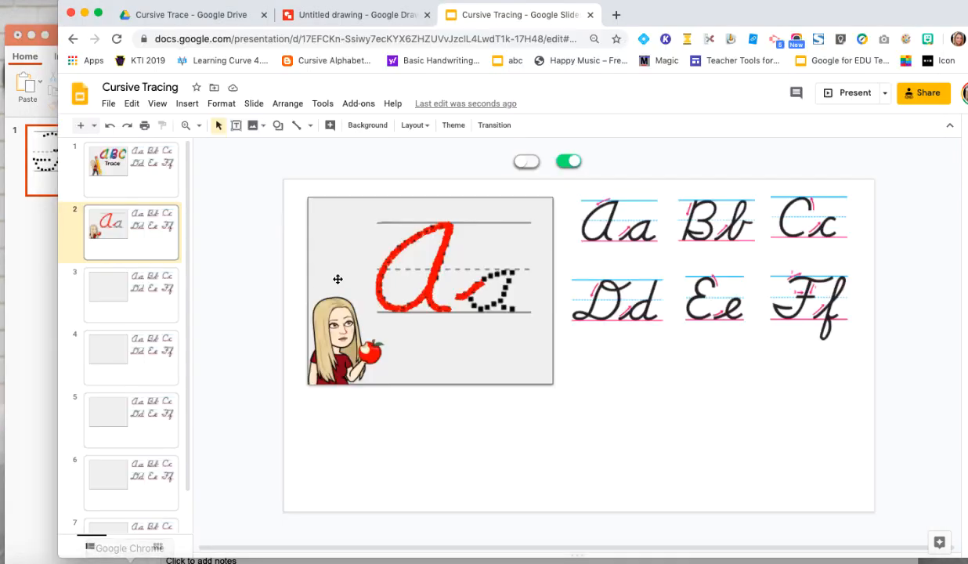
key("super+v")
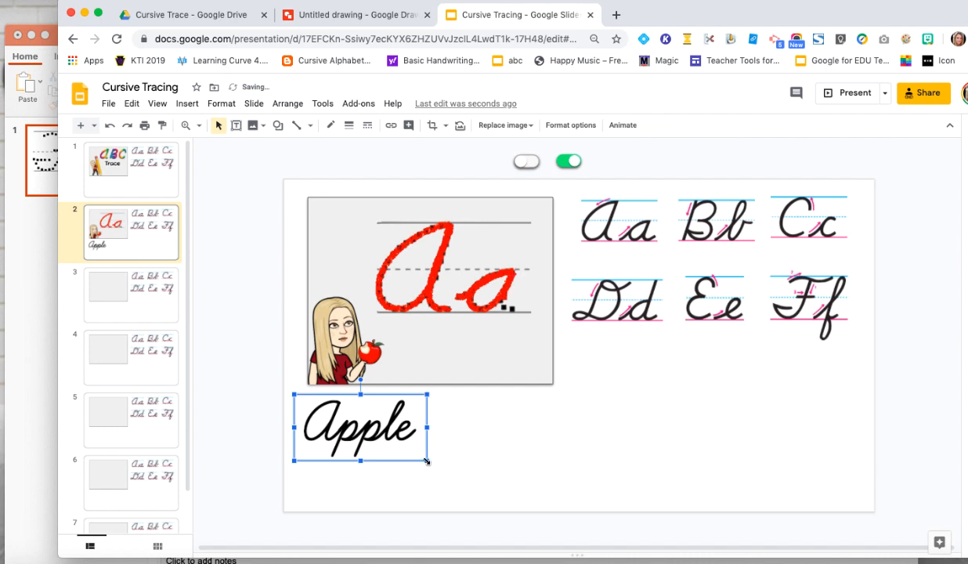
left_click_drag(427, 462, 480, 479)
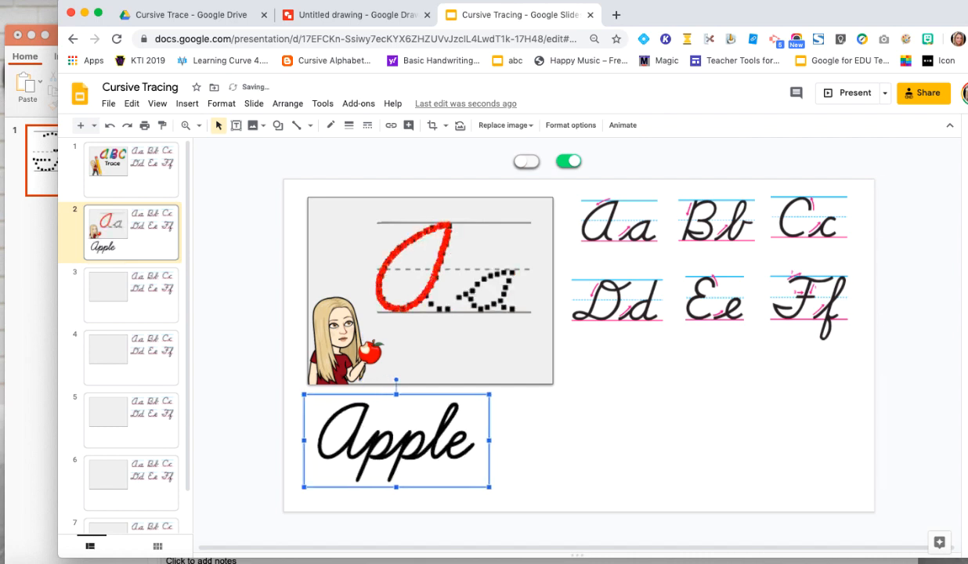
left_click(513, 446)
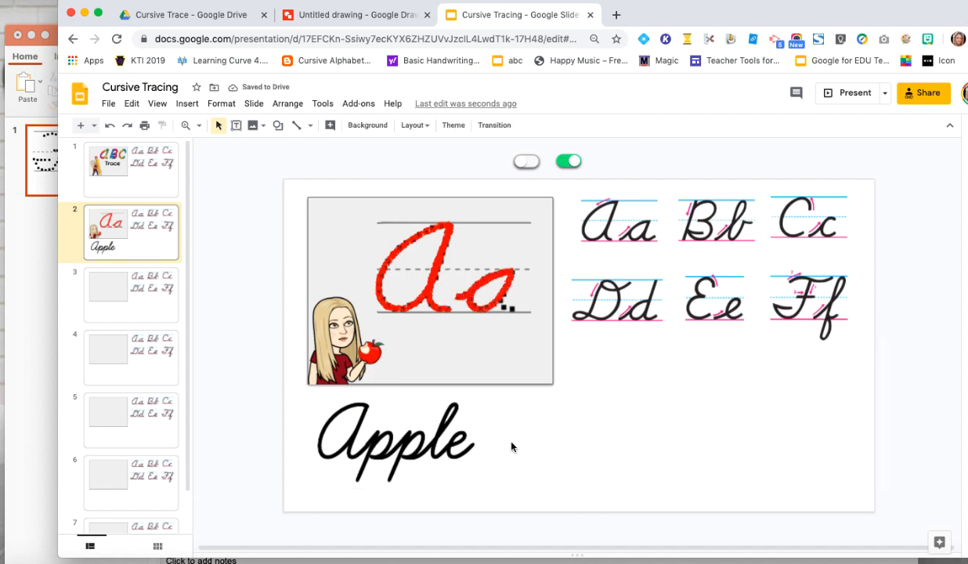